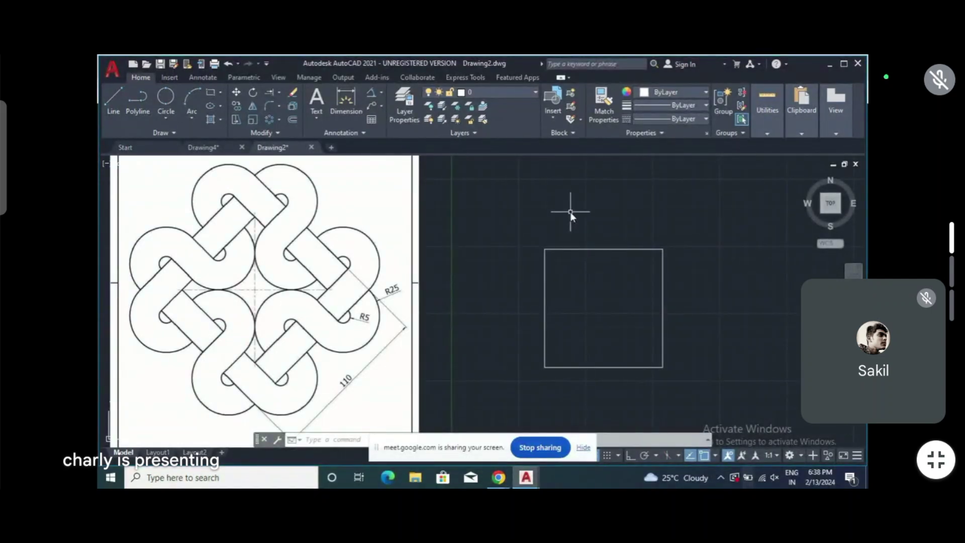
# Offset the existing square inward by 20 to create a smaller concentric square
pyautogui.write('o')
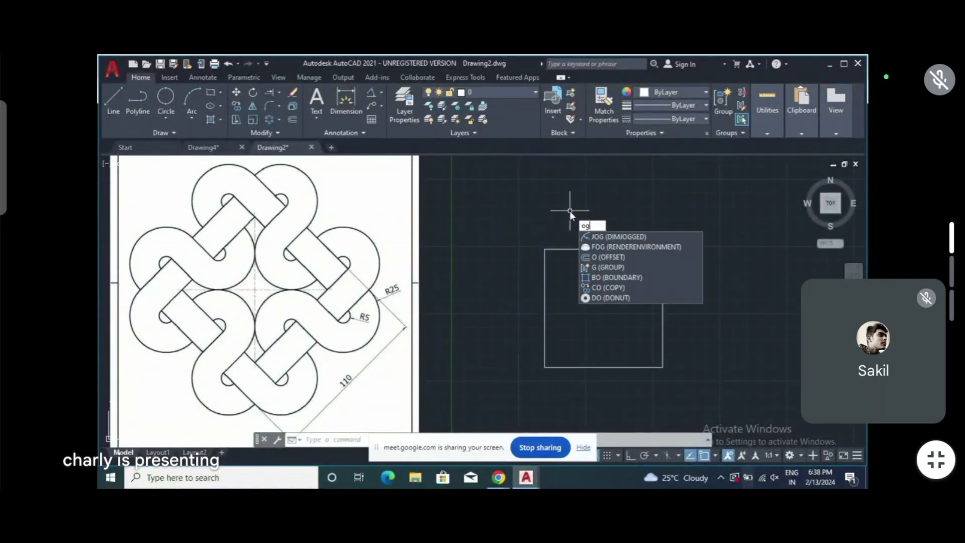
pyautogui.press('Escape')
pyautogui.write('o')
pyautogui.press('Return')
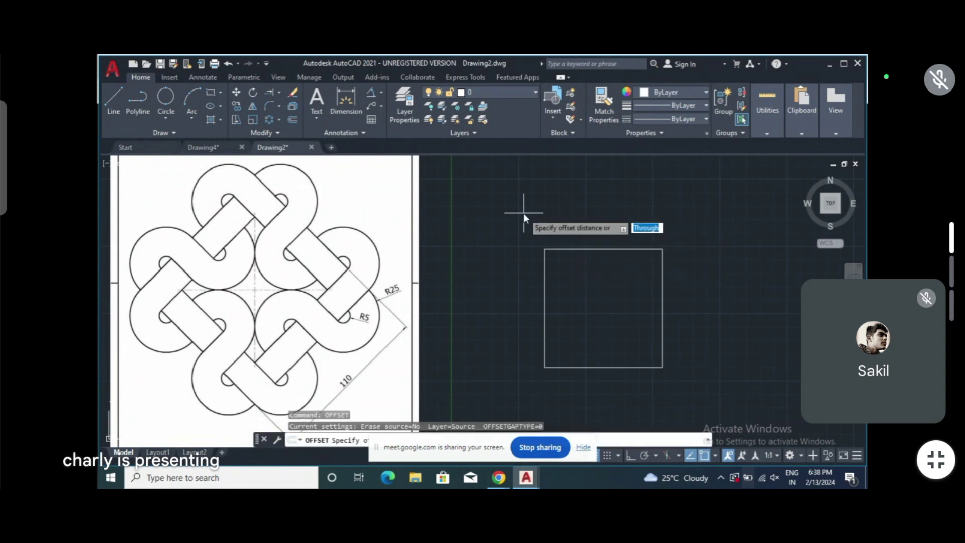
pyautogui.write('r')
pyautogui.press('Return')
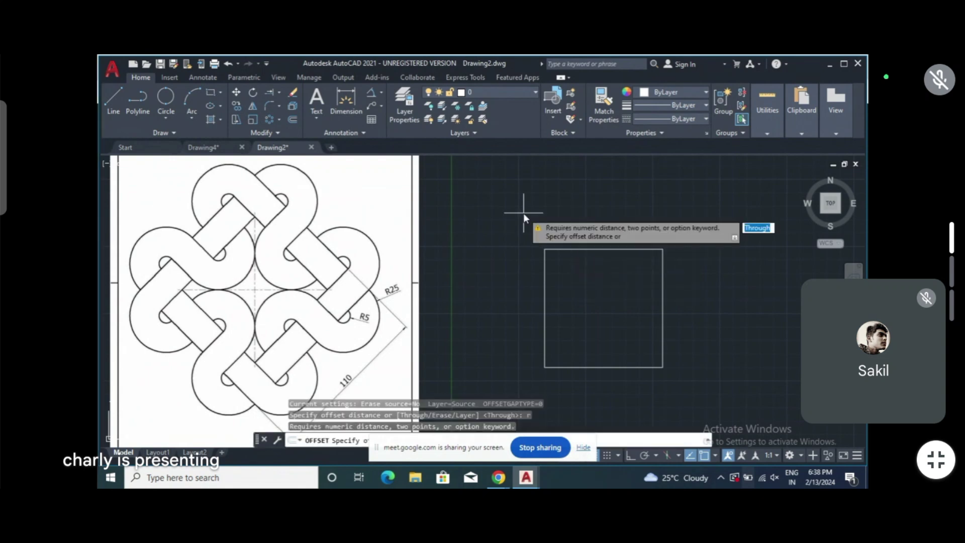
pyautogui.write('20')
pyautogui.press('Return')
pyautogui.click(664, 335)
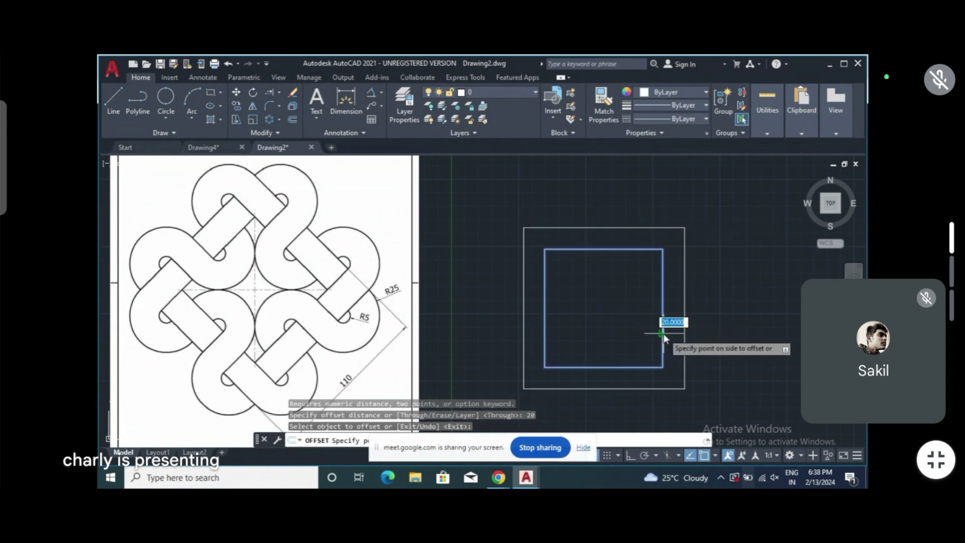
pyautogui.click(630, 321)
pyautogui.moveTo(589, 267); pyautogui.dragTo(559, 255, button='middle')
pyautogui.press('Escape')
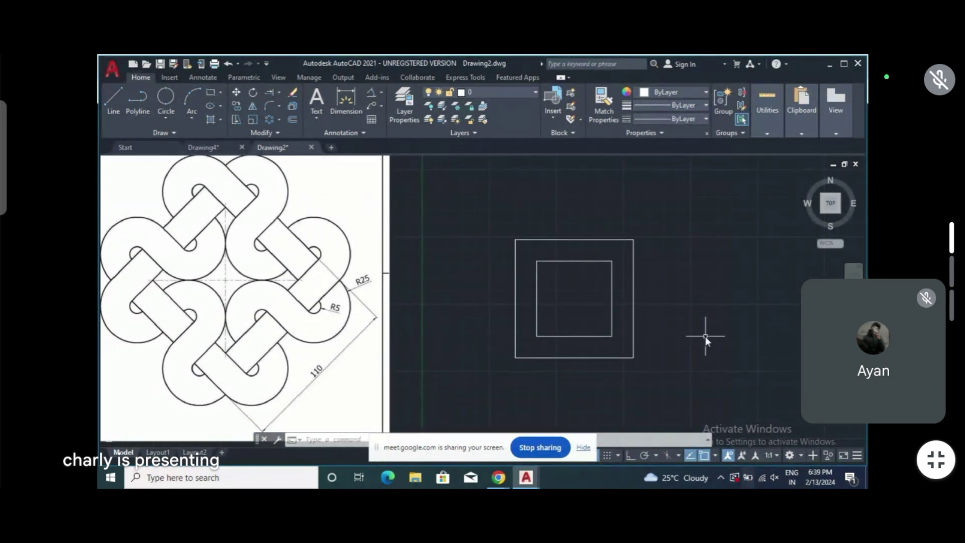
# Draw a circle of radius 25 centred on the outer square's lower-left corner
pyautogui.write('c')
pyautogui.press('Return')
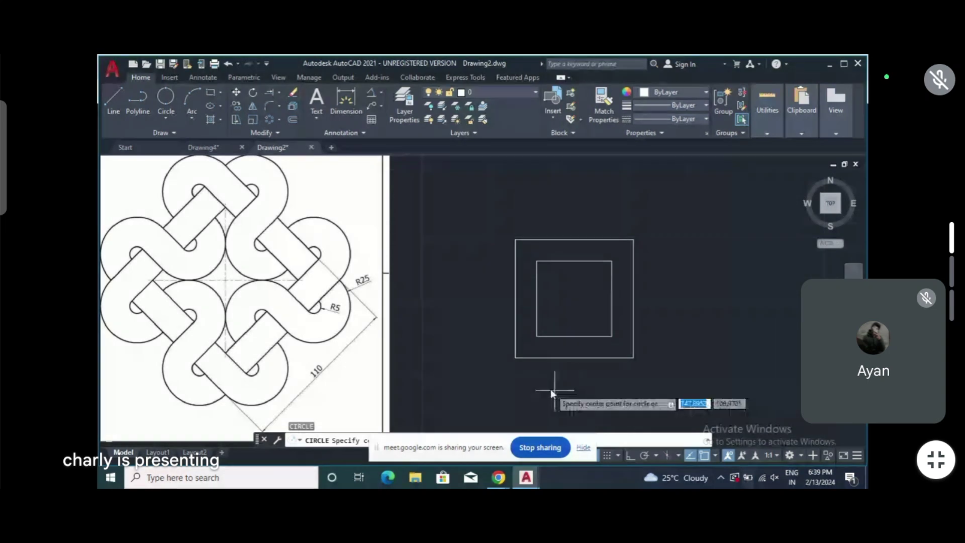
pyautogui.click(515, 356)
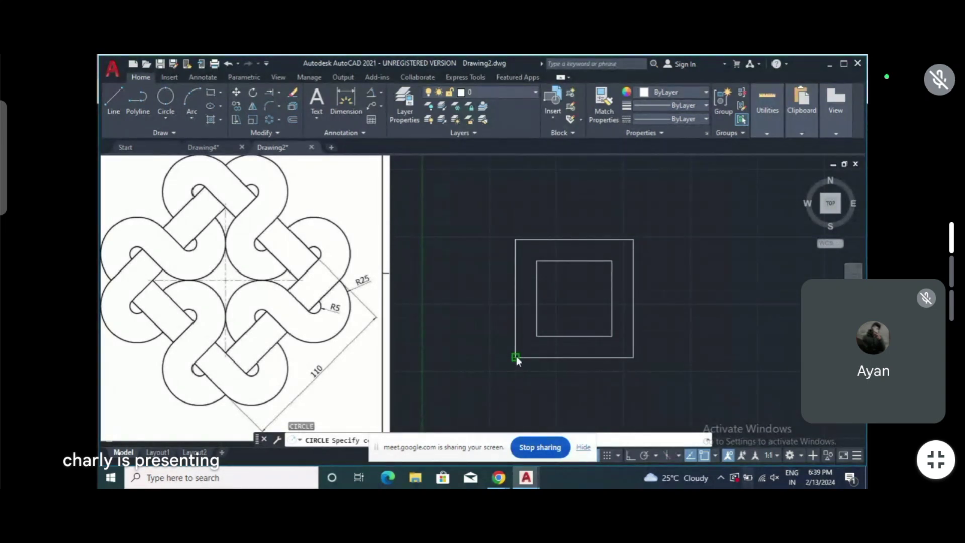
pyautogui.write('25')
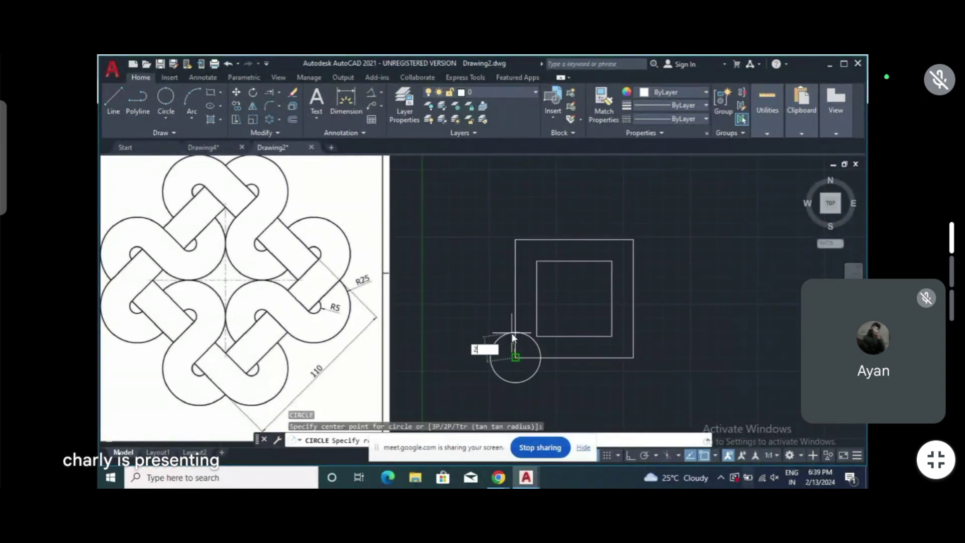
pyautogui.press('Return')
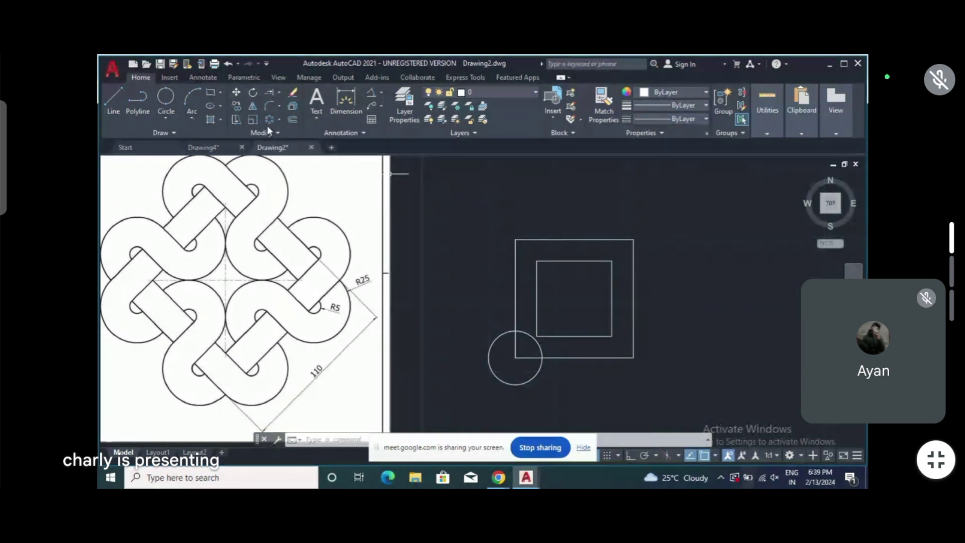
# Copy the R25 circle from its right quadrant to the outer square's lower-right corner
pyautogui.click(237, 107)
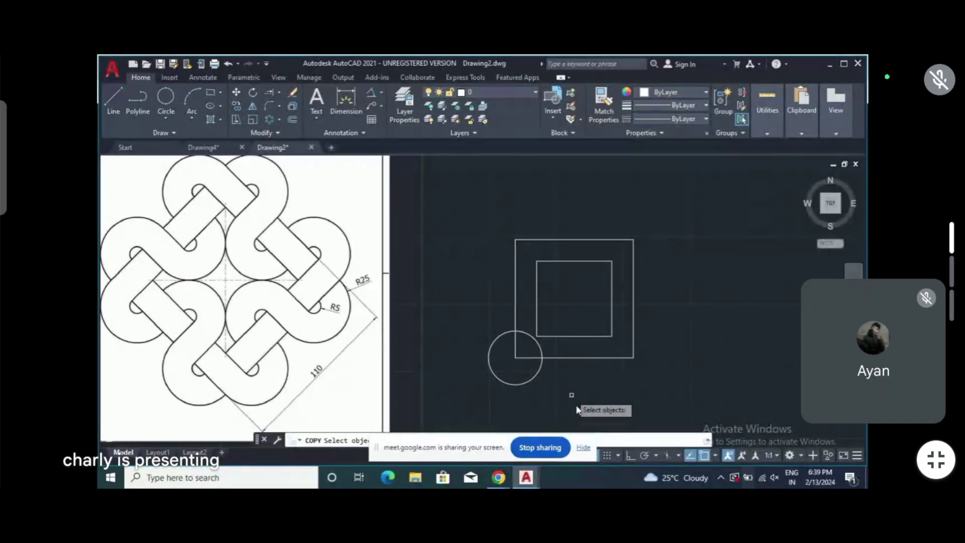
pyautogui.click(522, 386)
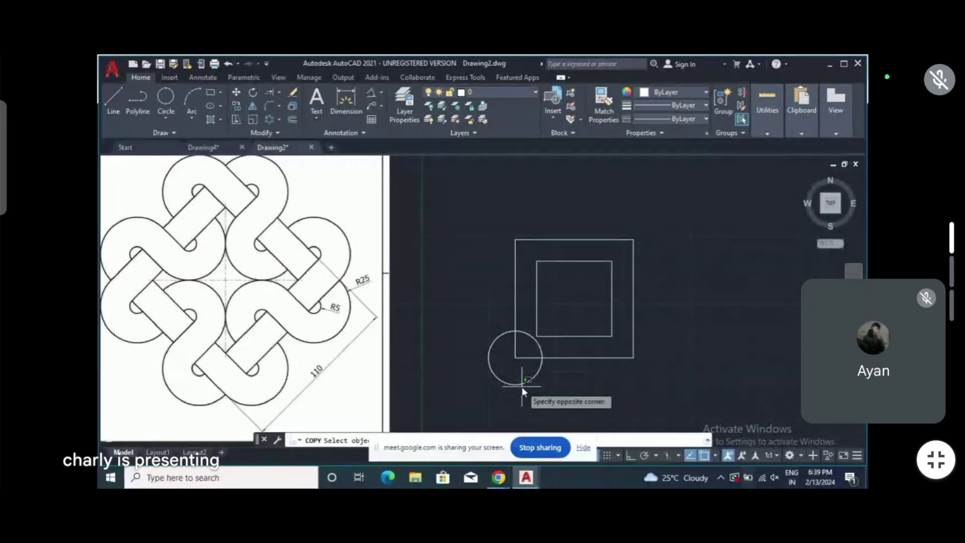
pyautogui.click(518, 381)
pyautogui.press('Return')
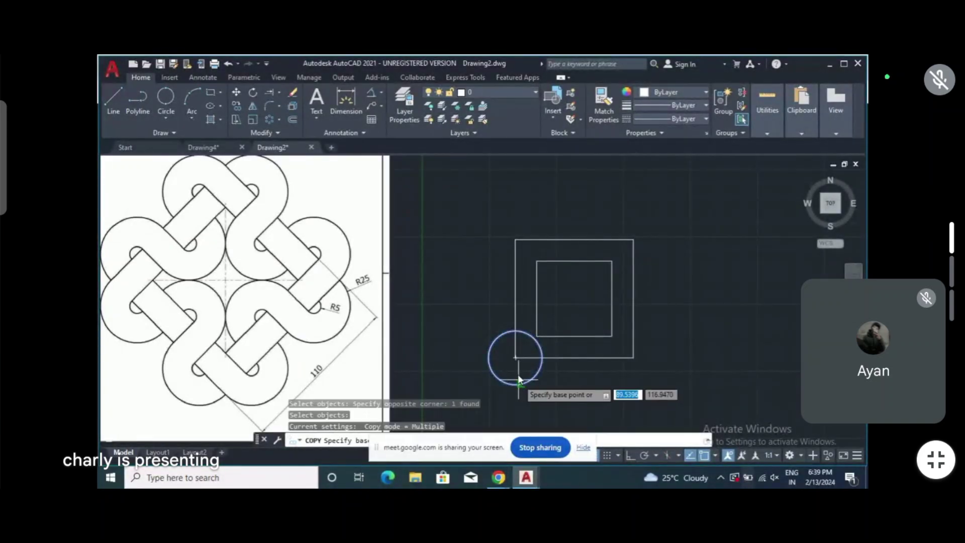
pyautogui.click(542, 358)
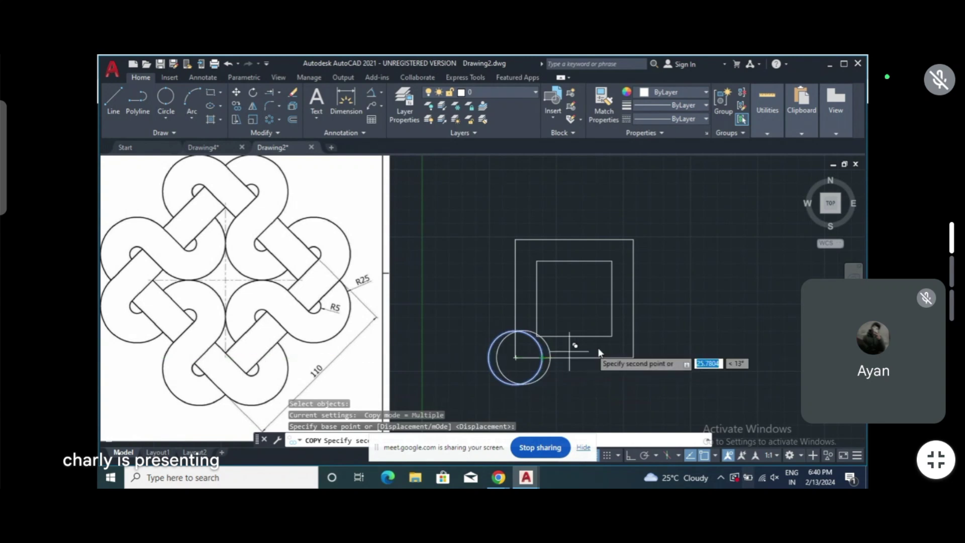
pyautogui.click(634, 359)
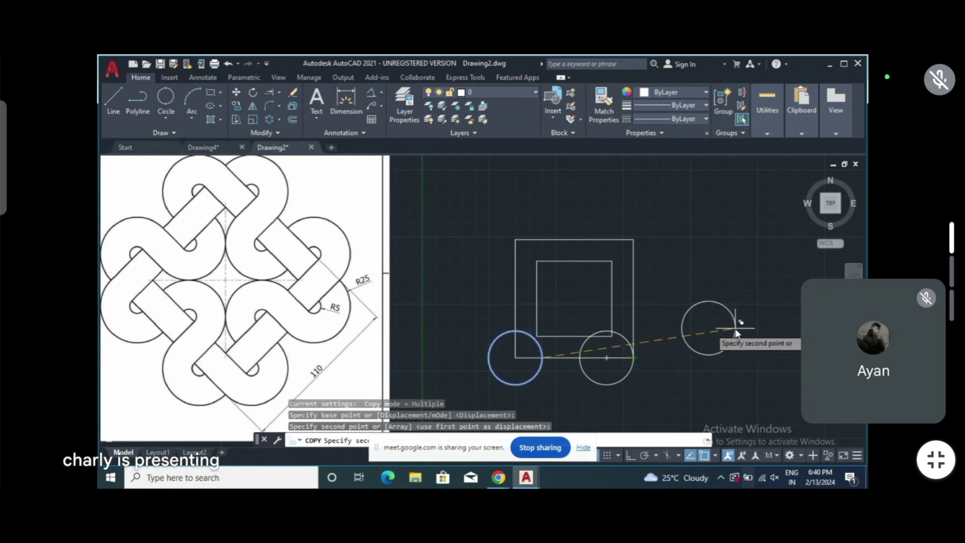
pyautogui.press('Escape')
pyautogui.write('c')
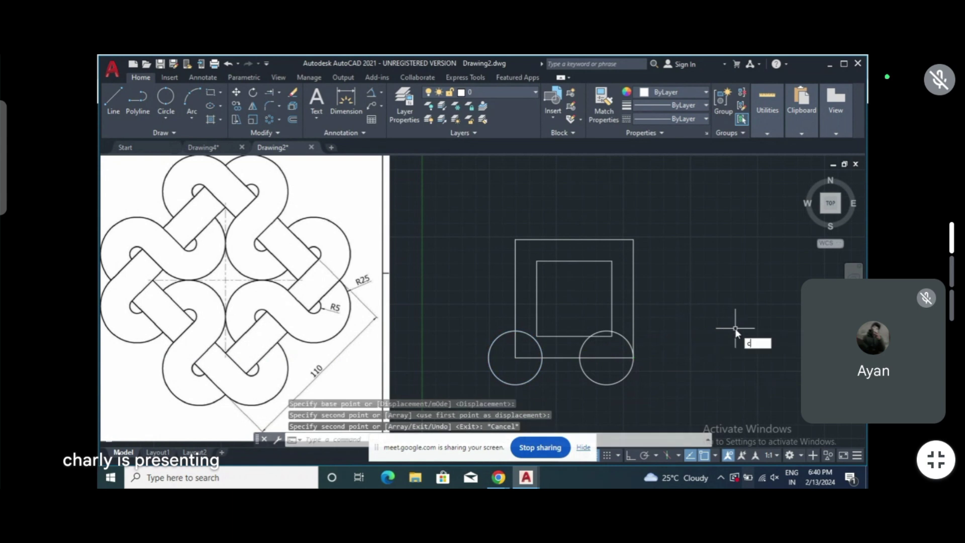
pyautogui.press('Return')
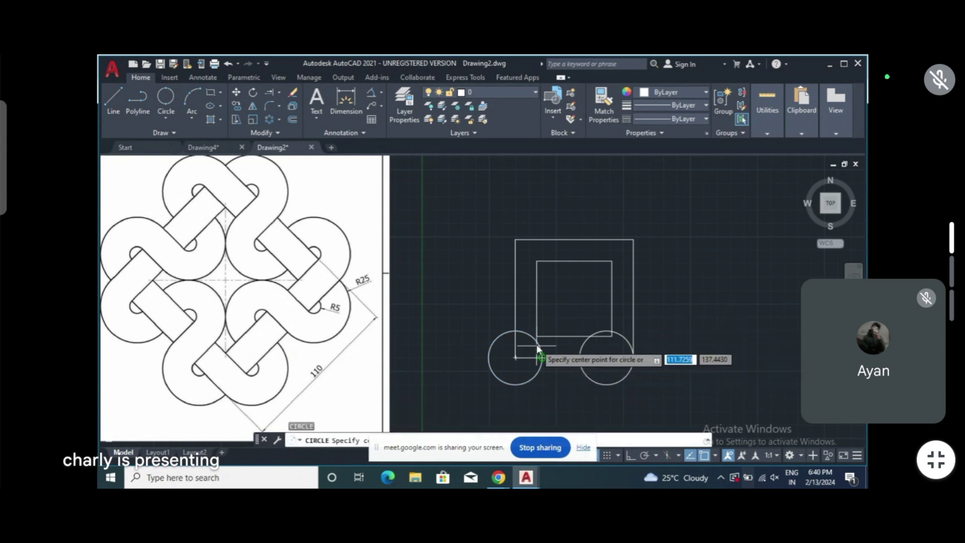
pyautogui.click(475, 340)
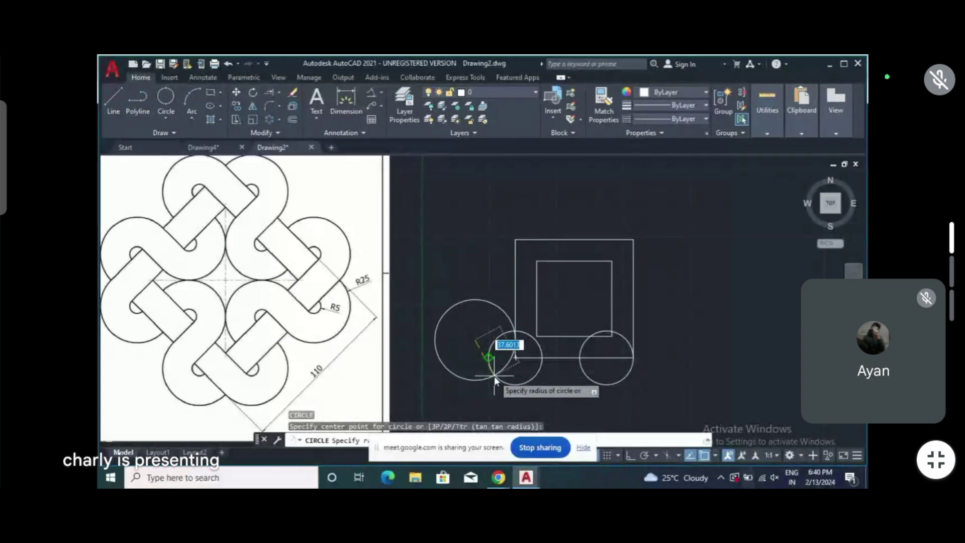
pyautogui.press('Escape')
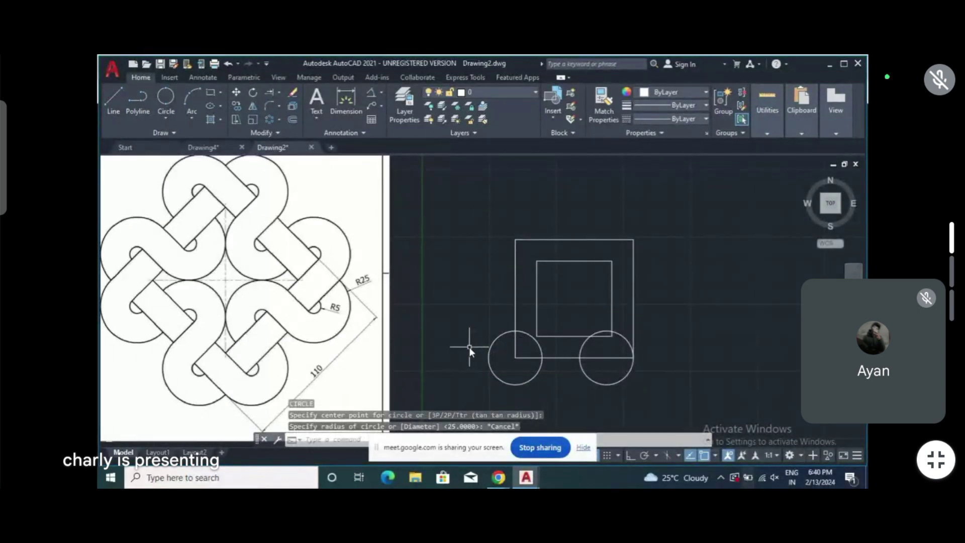
# Copy the lower-left R25 circle from its centre to the midpoint of the inner square's bottom edge
pyautogui.write('co')
pyautogui.press('Return')
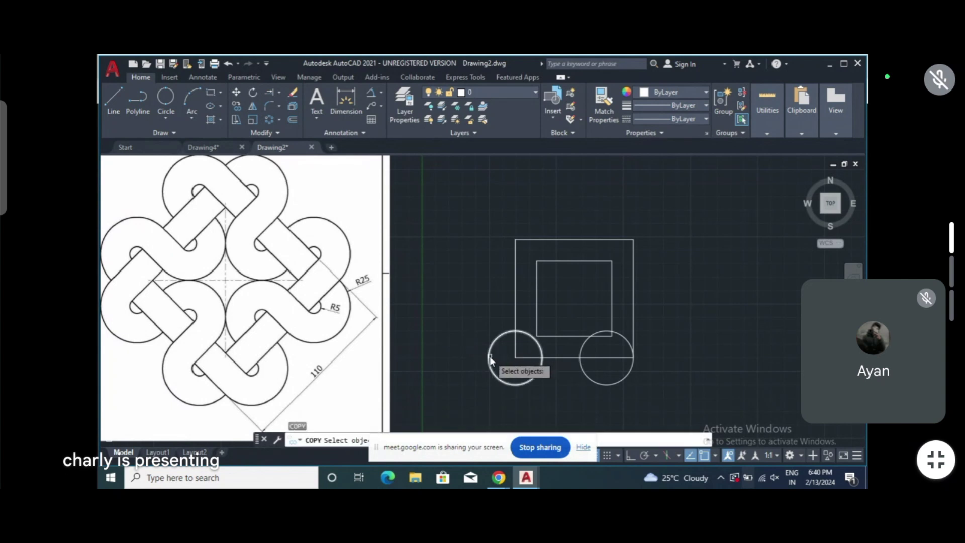
pyautogui.click(490, 359)
pyautogui.press('Return')
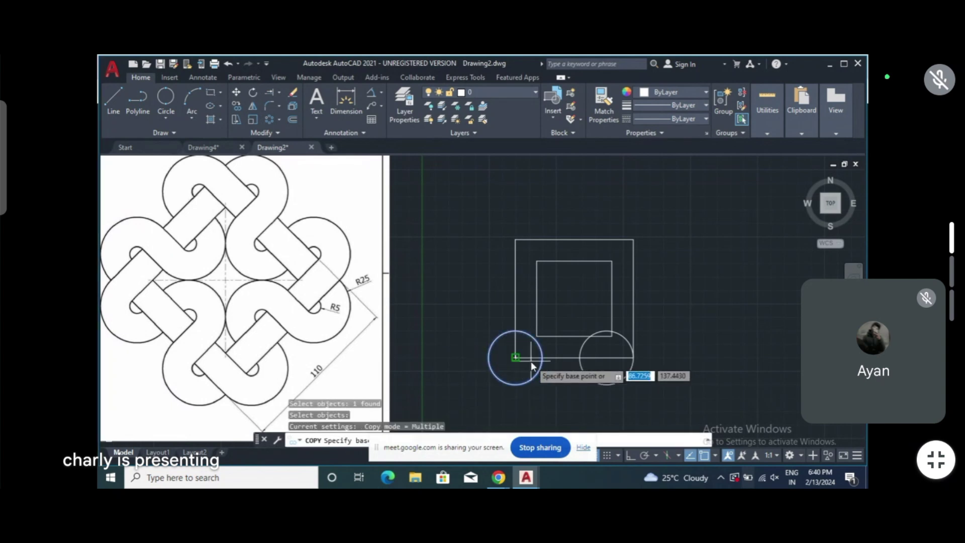
pyautogui.click(516, 358)
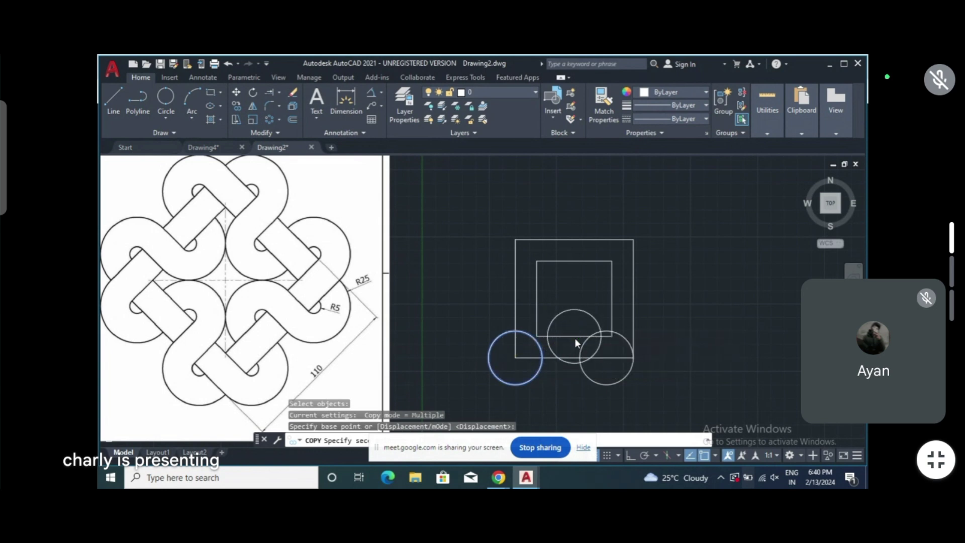
pyautogui.click(574, 335)
pyautogui.press('Escape')
pyautogui.write('co')
pyautogui.press('Return')
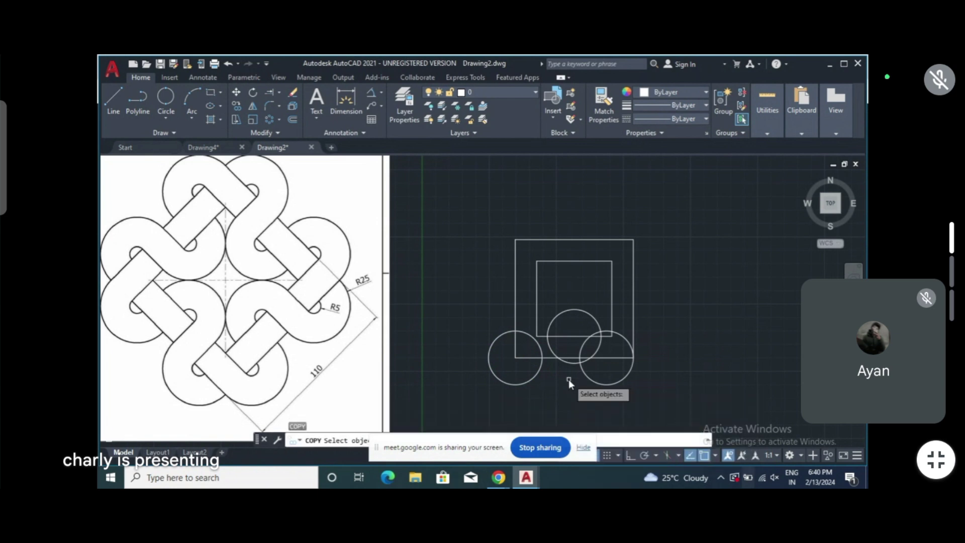
pyautogui.press('Escape')
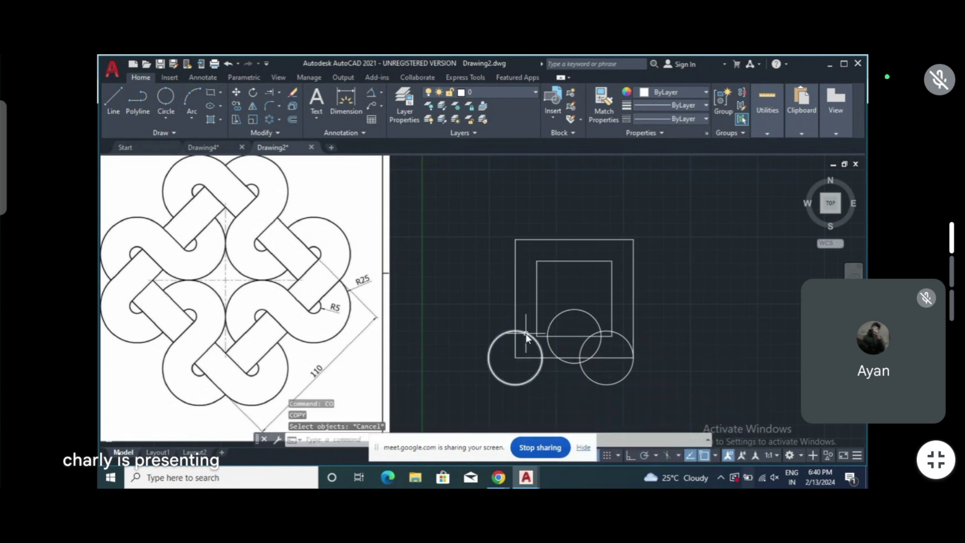
# Move the lower-left R25 circle from its left quadrant to the outer square's lower-left corner
pyautogui.write('M')
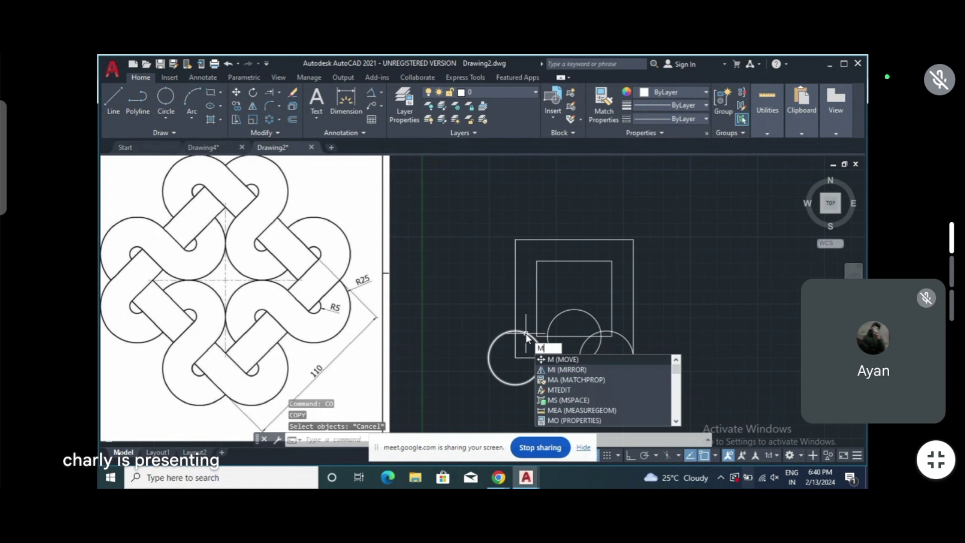
pyautogui.press('Return')
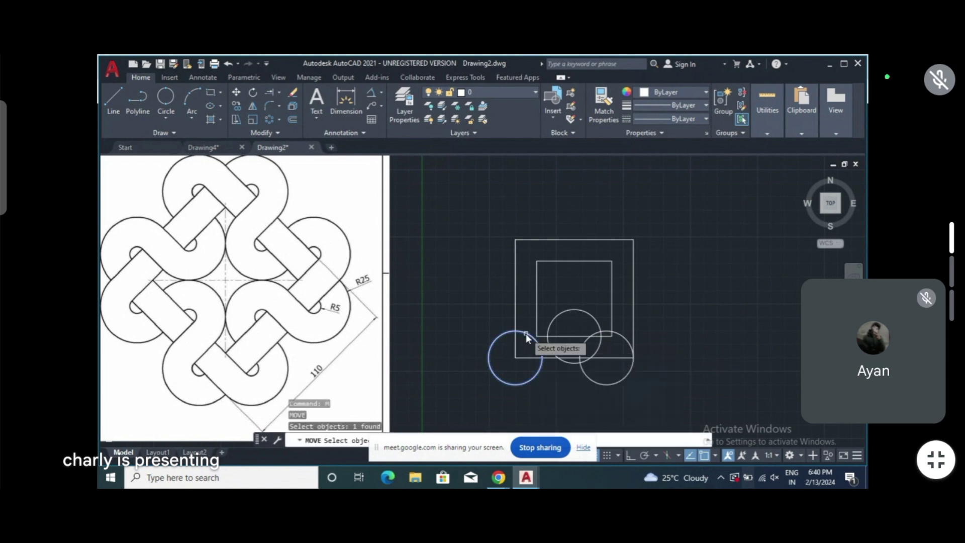
pyautogui.click(525, 343)
pyautogui.press('Return')
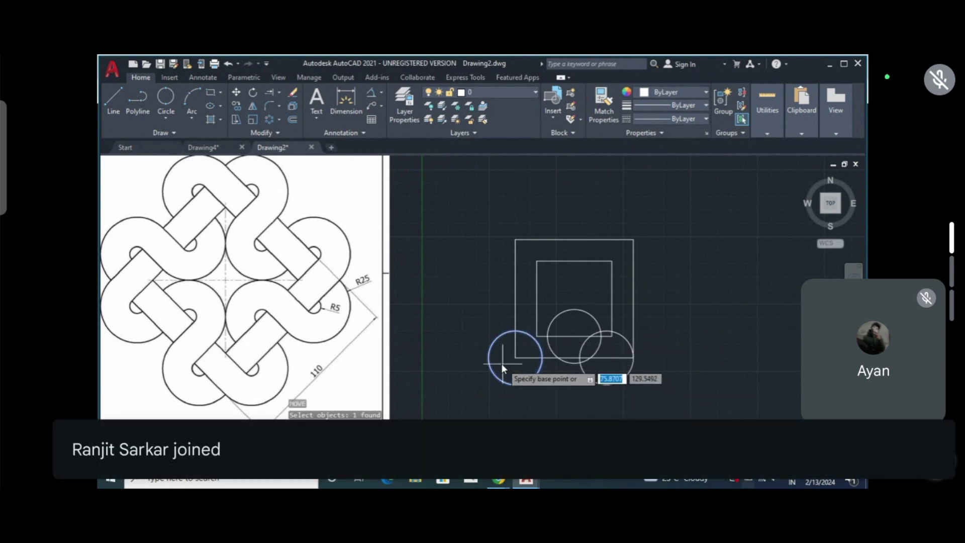
pyautogui.click(488, 357)
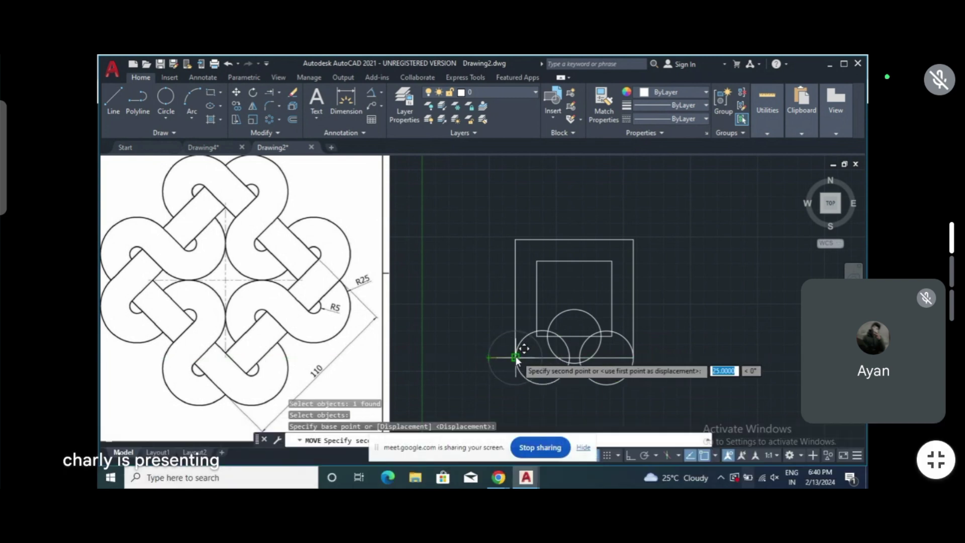
pyautogui.click(515, 357)
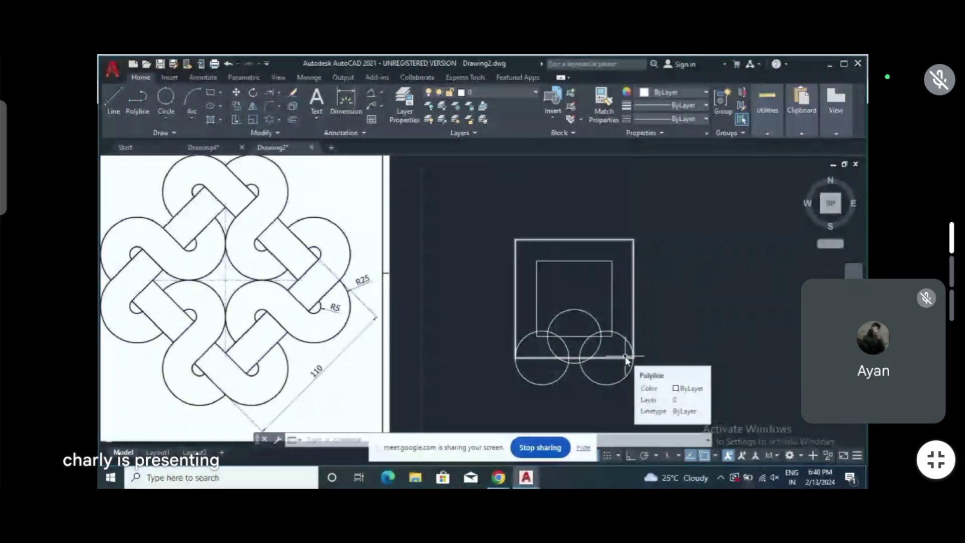
# Draw a circle of radius 5 concentric with the lower-right R25 circle
pyautogui.write('c')
pyautogui.press('Return')
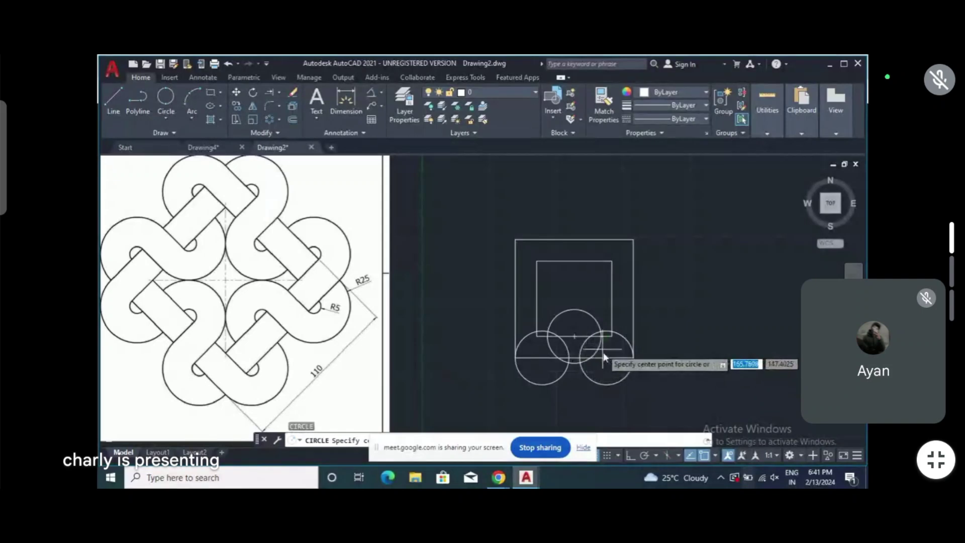
pyautogui.click(607, 358)
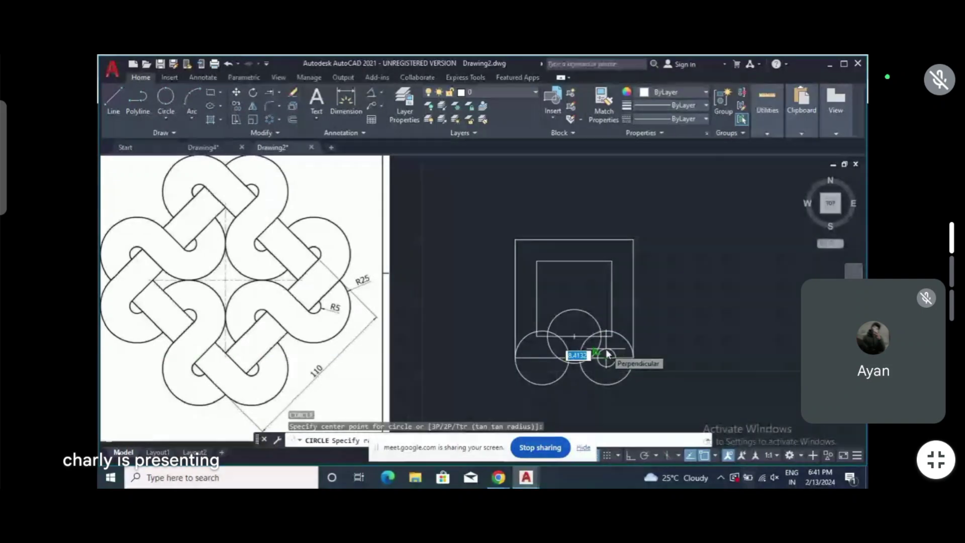
pyautogui.write('5')
pyautogui.press('Return')
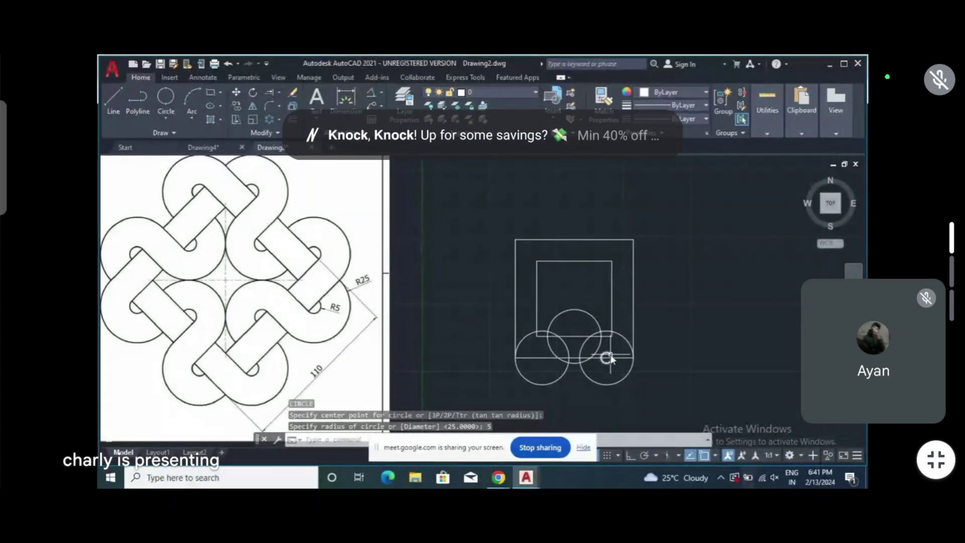
# Copy the R5 circle from its centre to the centres of the middle and lower-left R25 circles
pyautogui.click(609, 357)
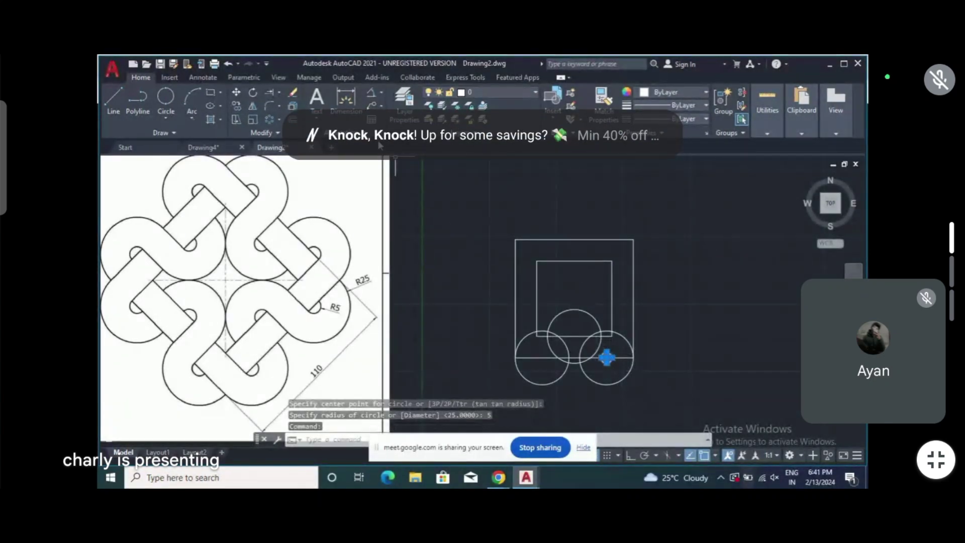
pyautogui.click(237, 106)
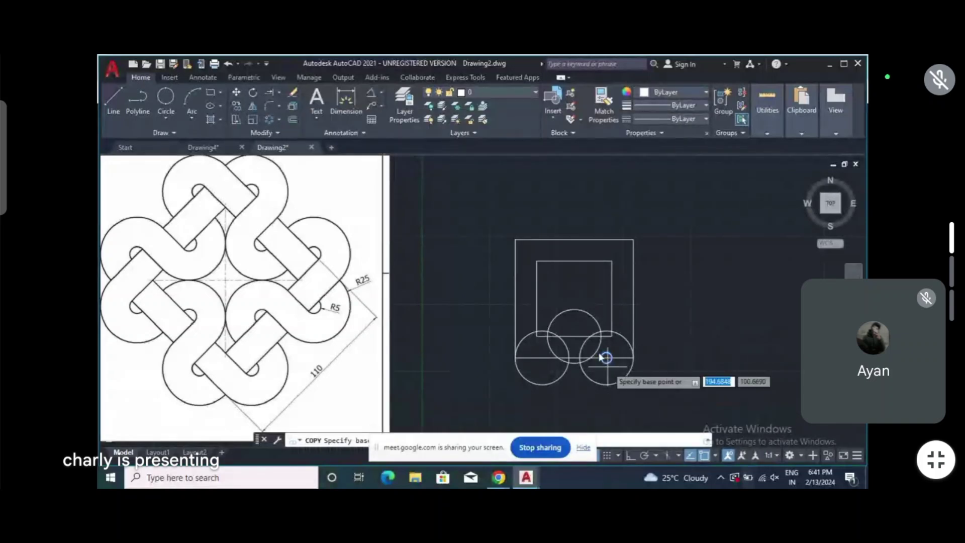
pyautogui.scroll(2, 607, 360)
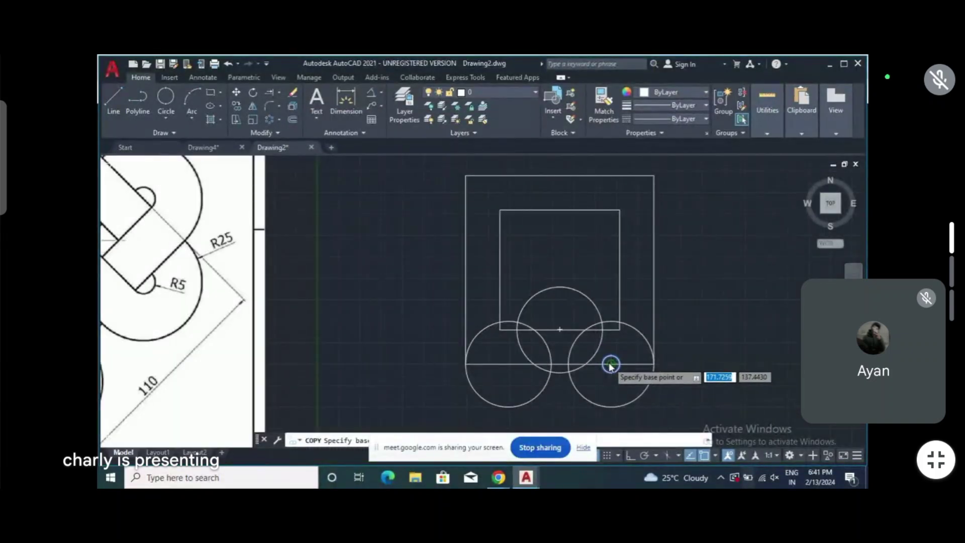
pyautogui.click(610, 364)
pyautogui.click(559, 330)
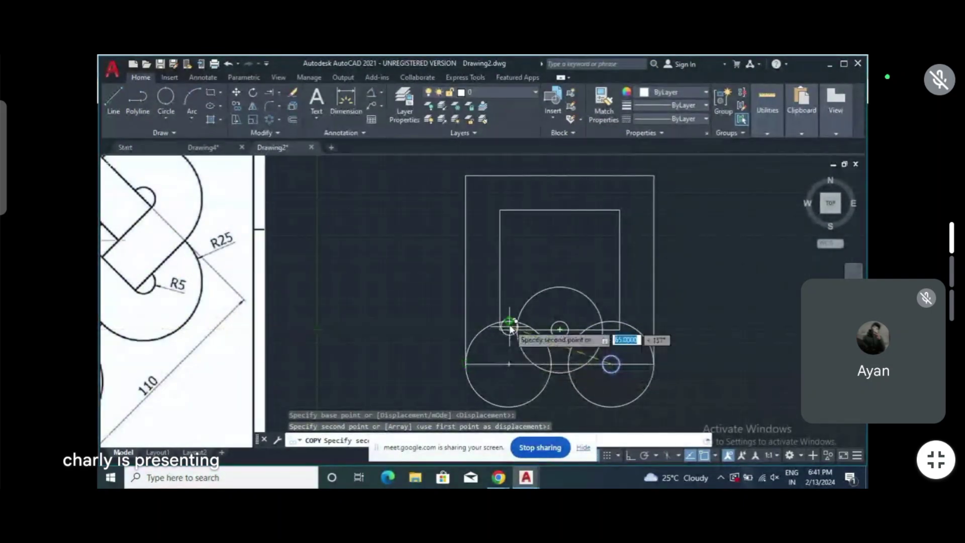
pyautogui.click(508, 363)
pyautogui.press('Escape')
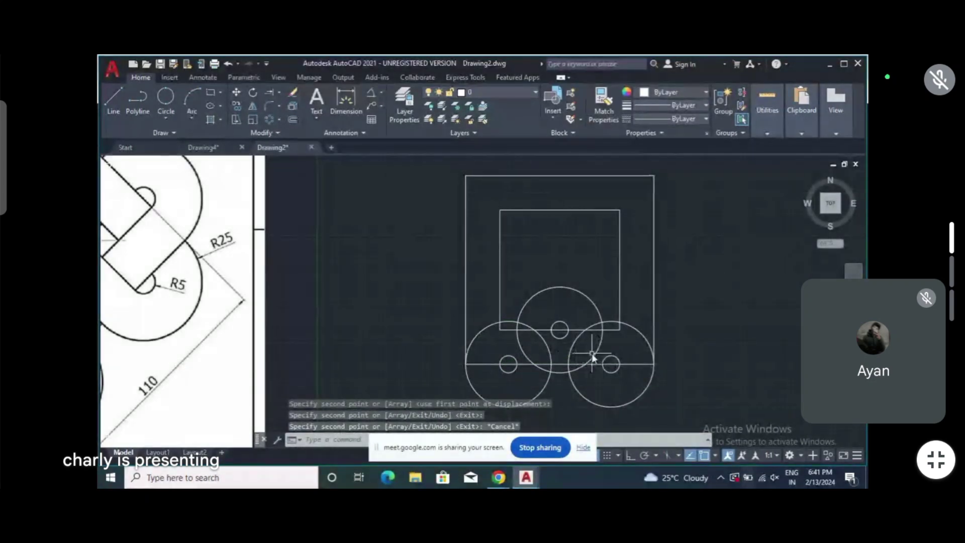
# Trim the lower half of the middle R5 circle and the upper halves of the two outer R5 circles at the squares' bottom edges
pyautogui.scroll(-2, 592, 355)
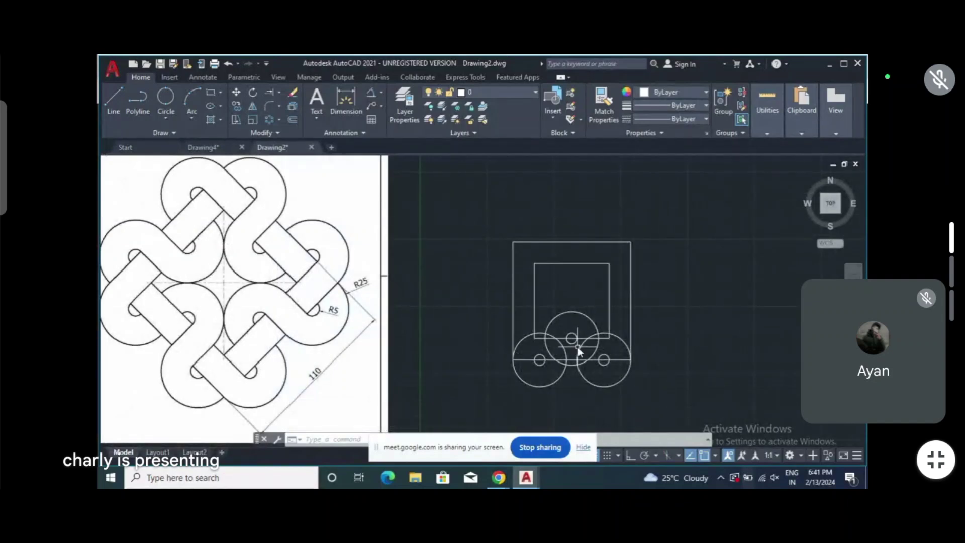
pyautogui.write('tr')
pyautogui.press('Return')
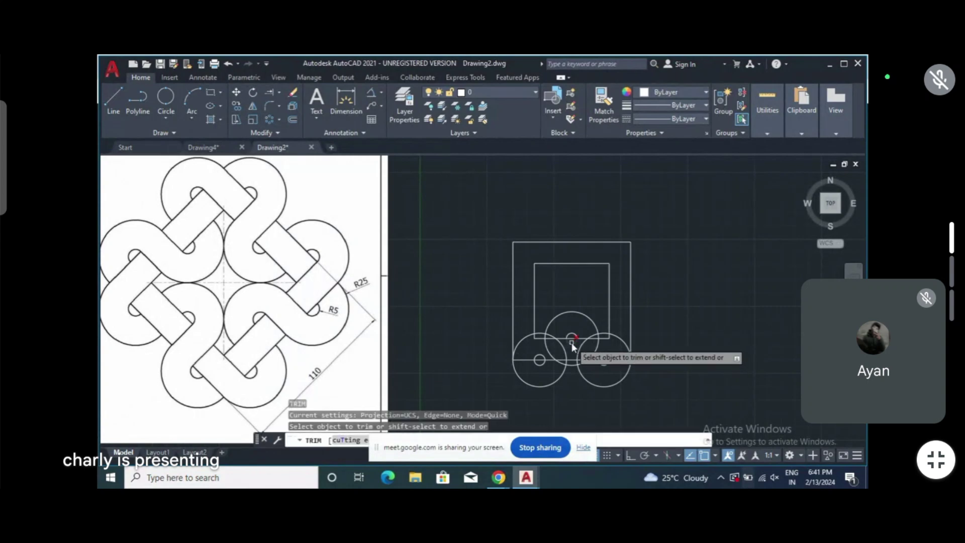
pyautogui.click(571, 342)
pyautogui.click(542, 356)
pyautogui.click(603, 356)
pyautogui.press('Escape')
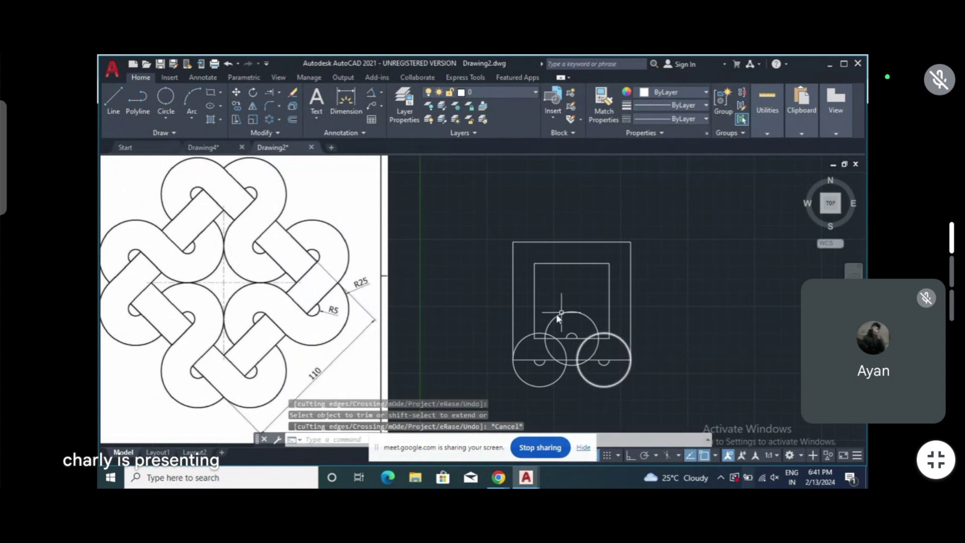
# Polar-array the three R25 circles and their R5 half circles about the squares' centre with 4 items over 360 degrees
pyautogui.click(486, 316)
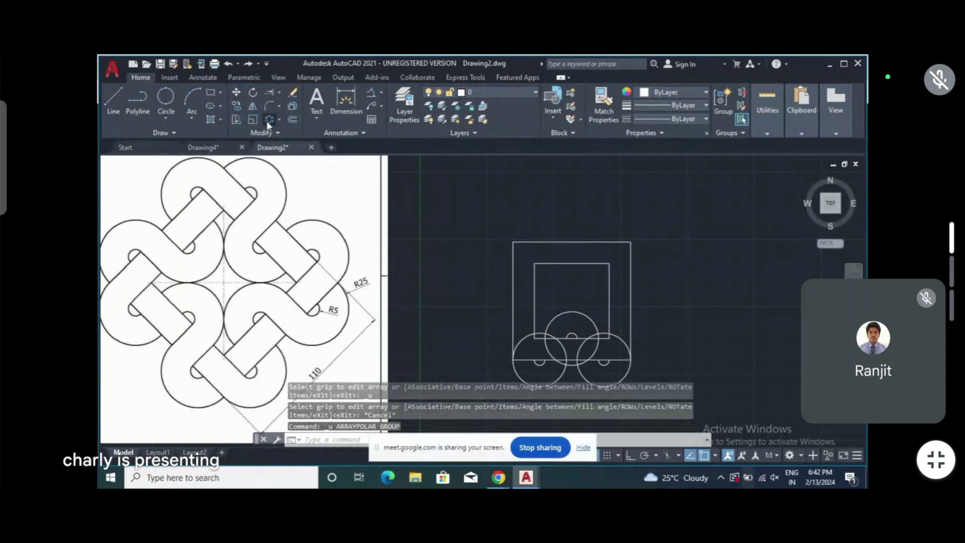
pyautogui.click(268, 121)
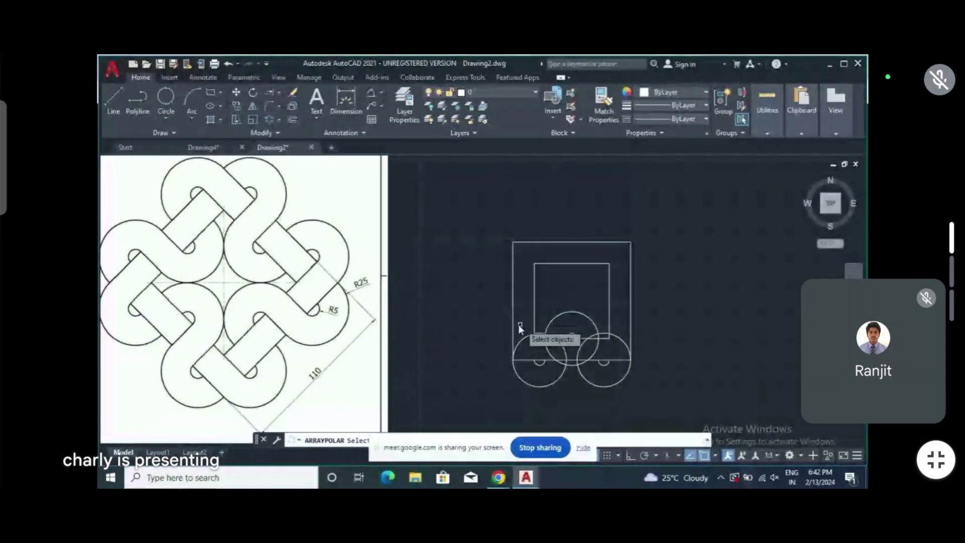
pyautogui.click(473, 313)
pyautogui.click(646, 402)
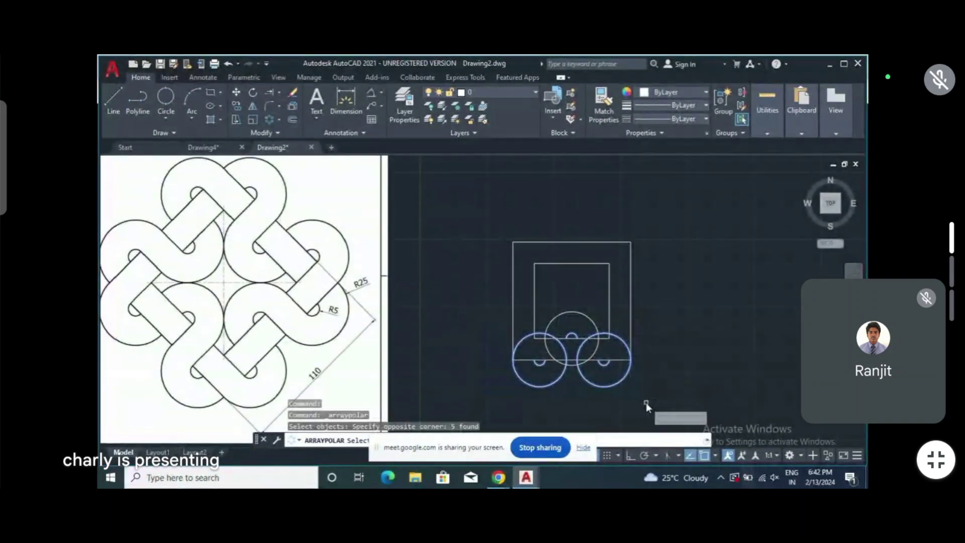
pyautogui.click(594, 327)
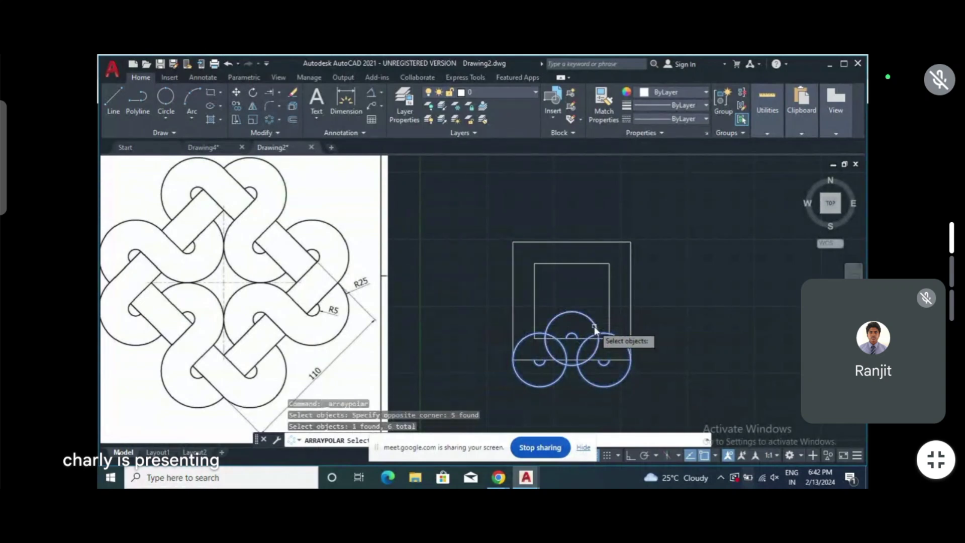
pyautogui.press('Return')
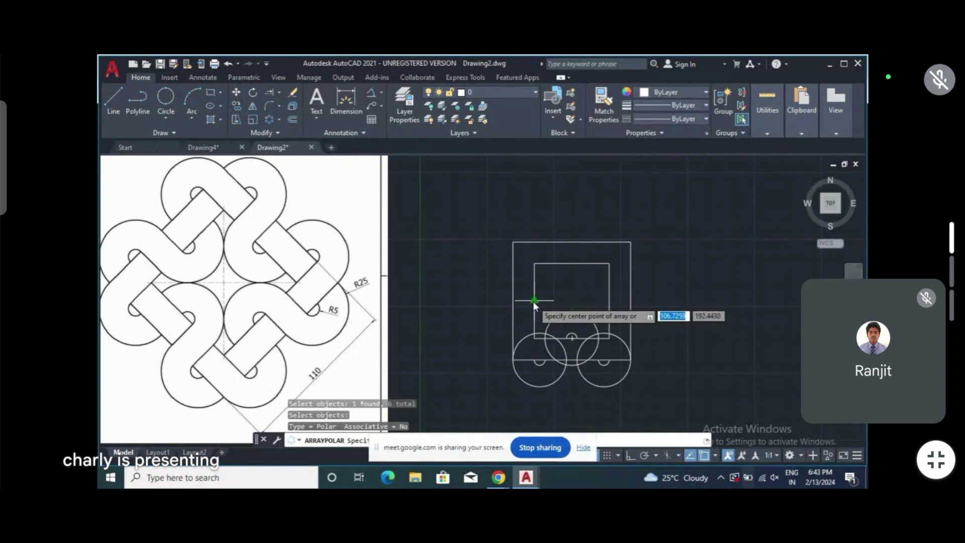
pyautogui.click(571, 300)
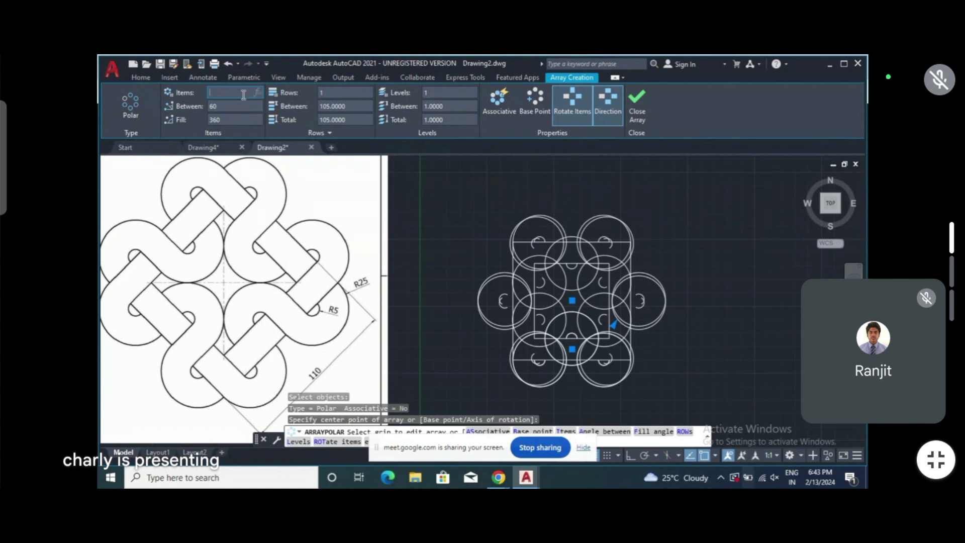
pyautogui.press('Return')
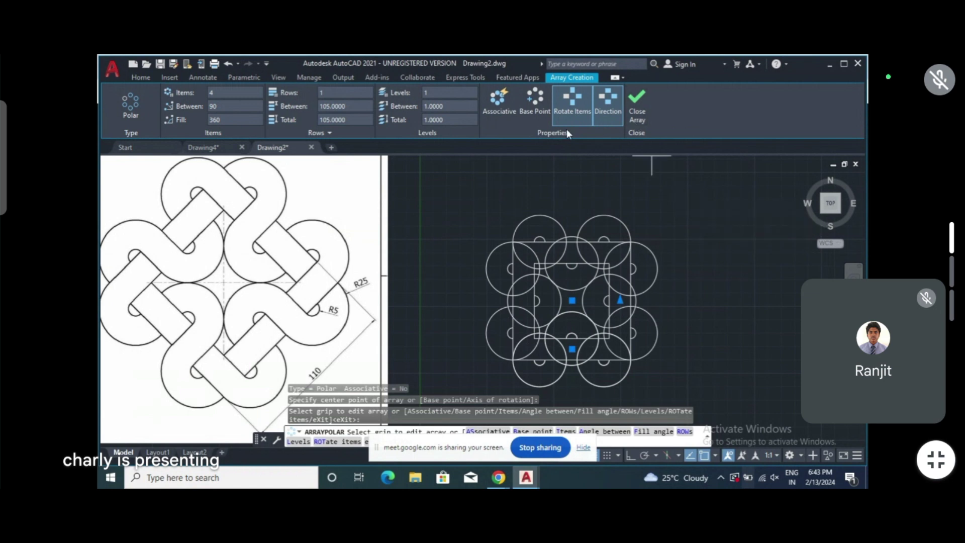
pyautogui.click(637, 103)
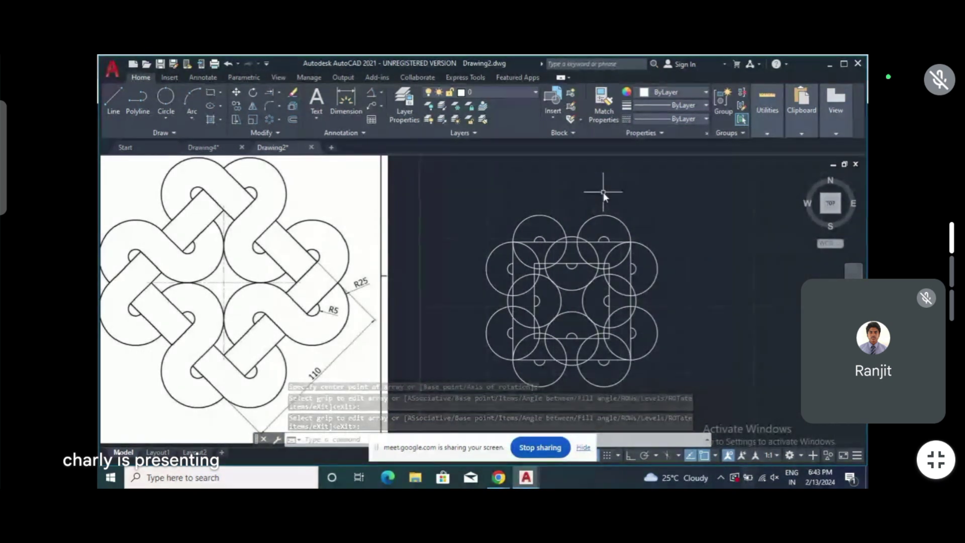
pyautogui.write('tr')
pyautogui.press('Return')
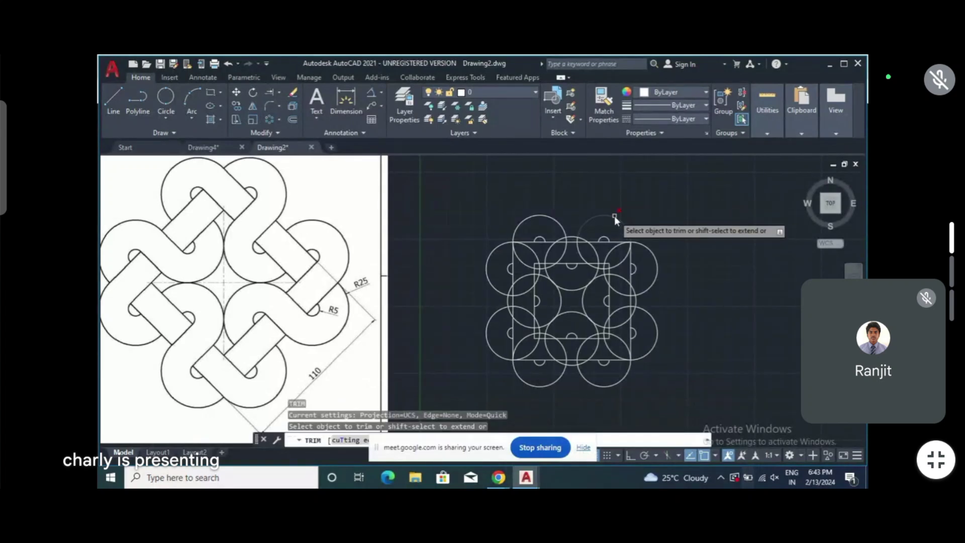
pyautogui.press('Escape')
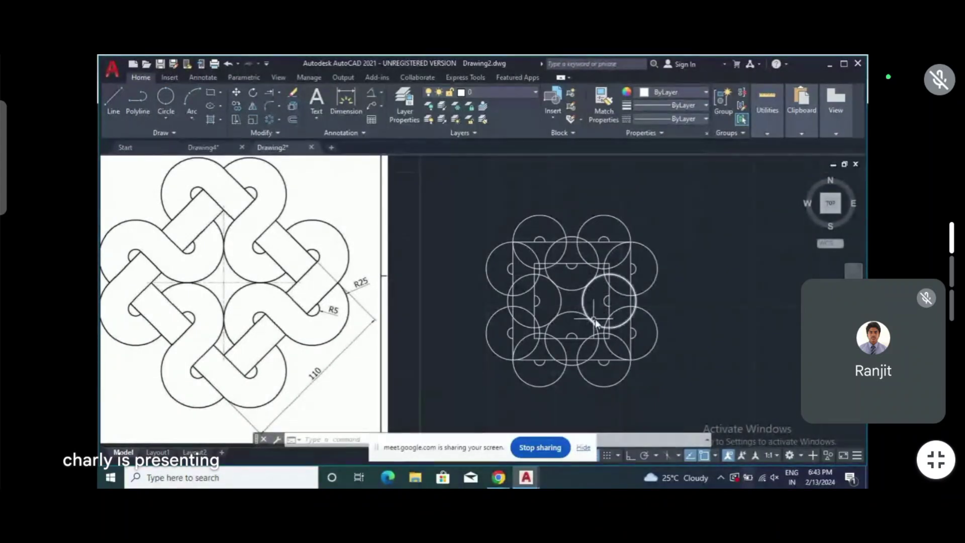
# Draw a horizontal line from the inner square's lower-right corner to the outer square's right edge
pyautogui.write('l')
pyautogui.press('Return')
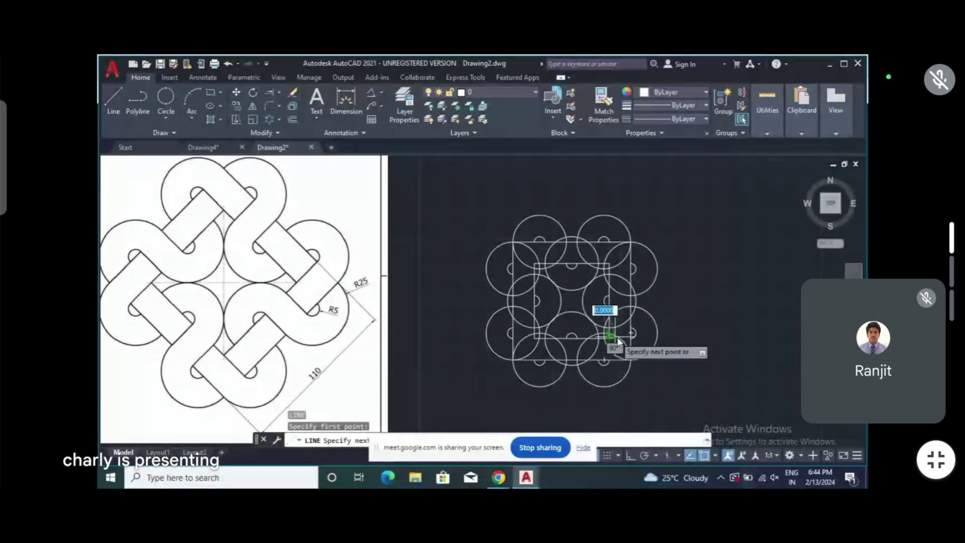
pyautogui.click(629, 338)
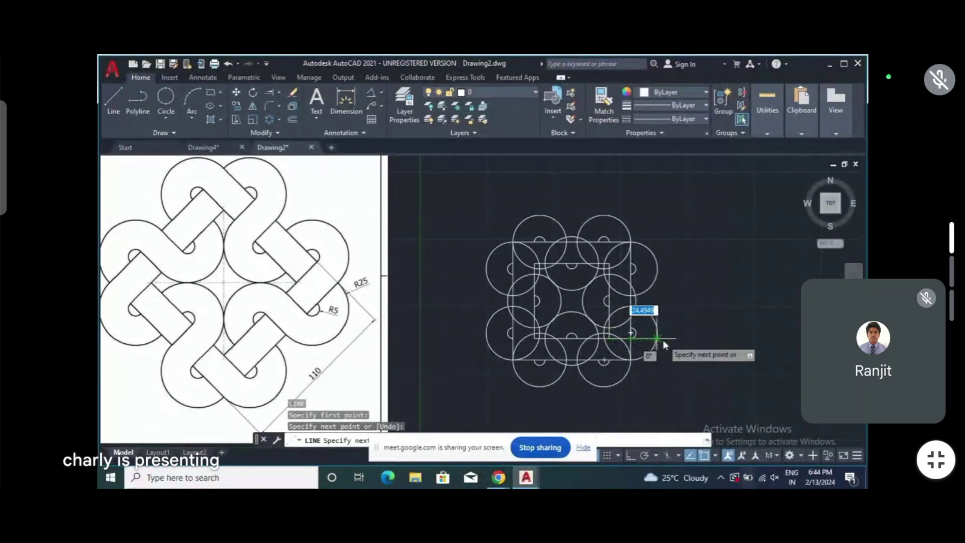
pyautogui.press('Escape')
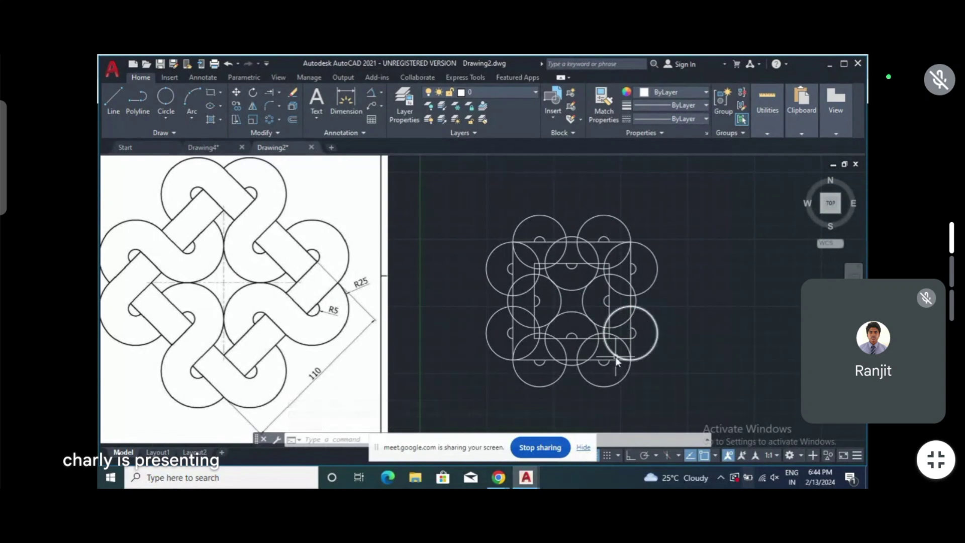
# Draw vertical lines between the squares' bottom edges at the lower-right R5 arc's left end and the middle R5 arc's right end
pyautogui.press('Return')
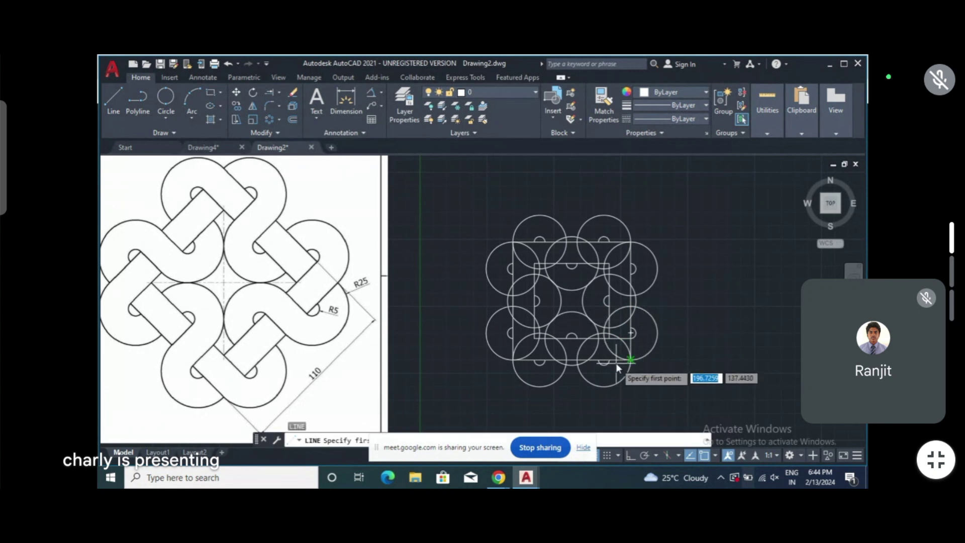
pyautogui.click(597, 363)
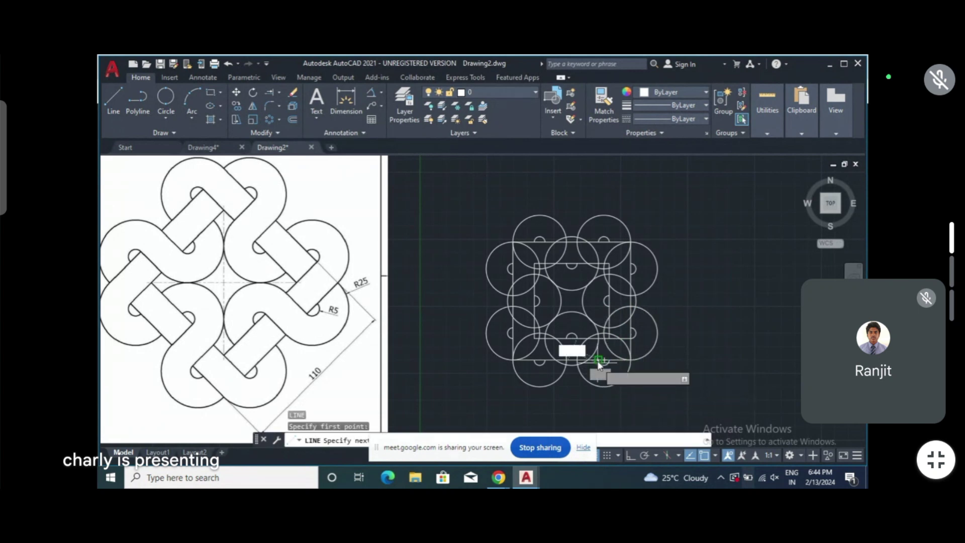
pyautogui.click(598, 349)
pyautogui.press('Return')
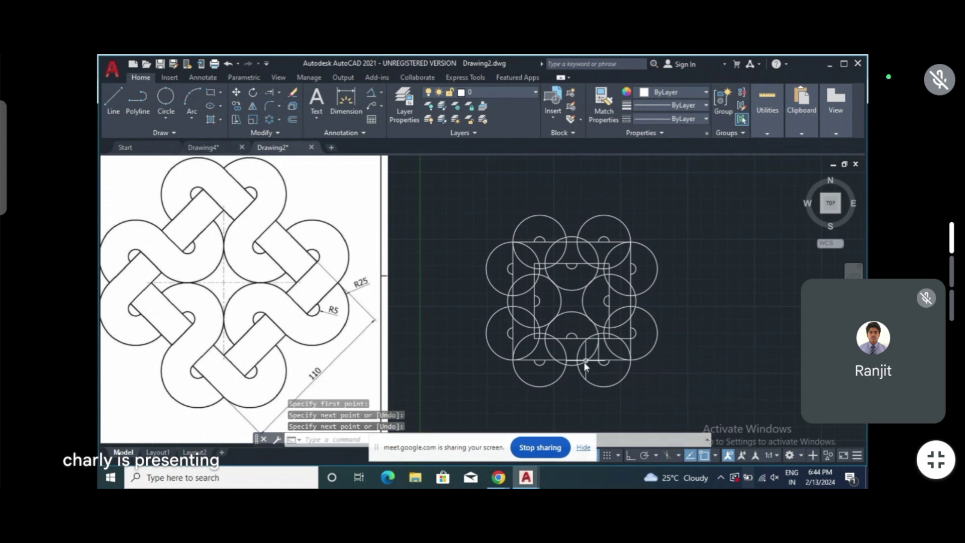
pyautogui.press('Return')
pyautogui.click(576, 357)
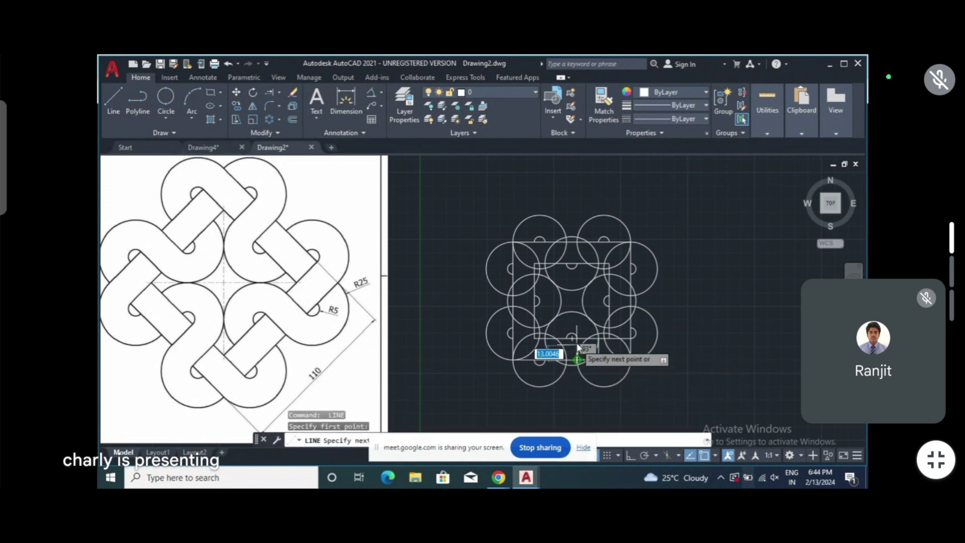
pyautogui.click(577, 340)
pyautogui.press('Escape')
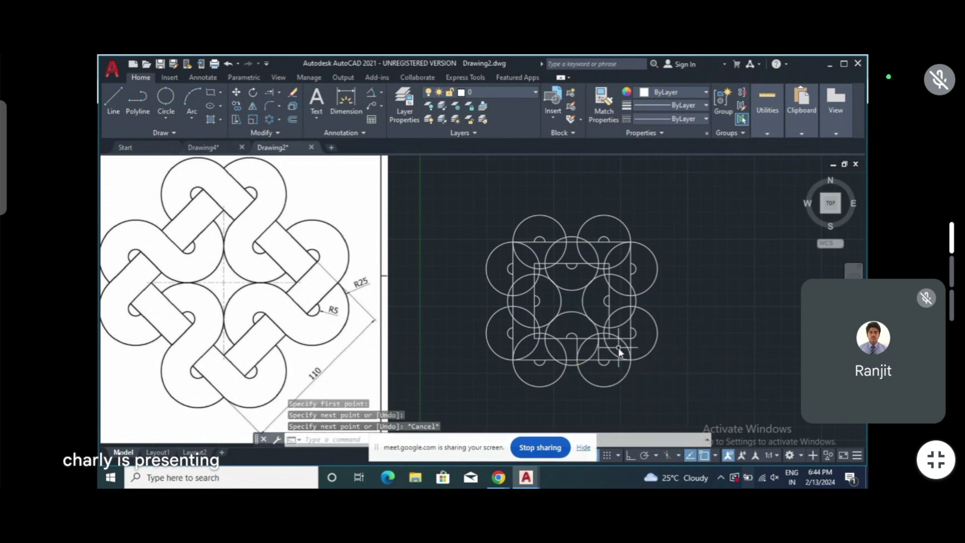
# Draw a vertical line from the left end of the lower-left R5 arc to the inner square's lower-left corner
pyautogui.press('Return')
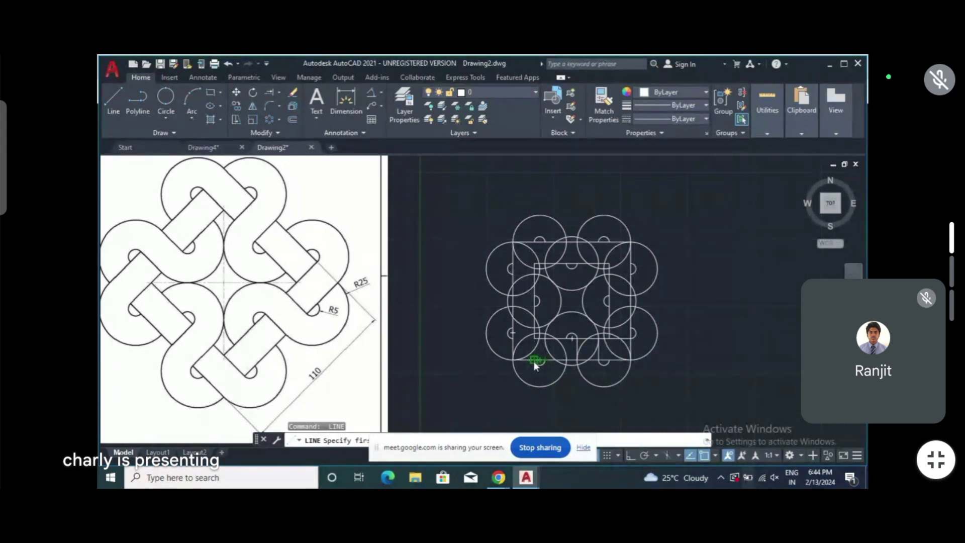
pyautogui.click(530, 354)
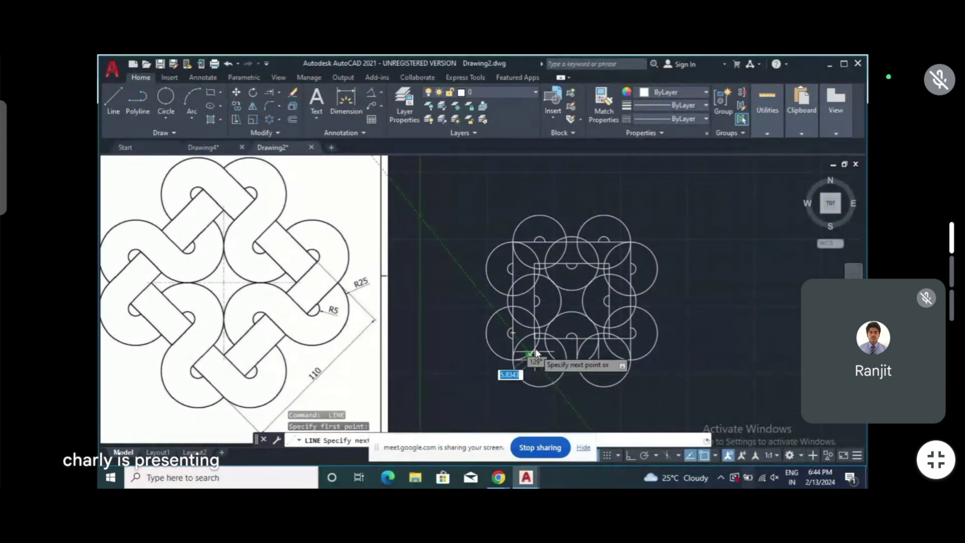
pyautogui.click(627, 352)
pyautogui.press('Escape')
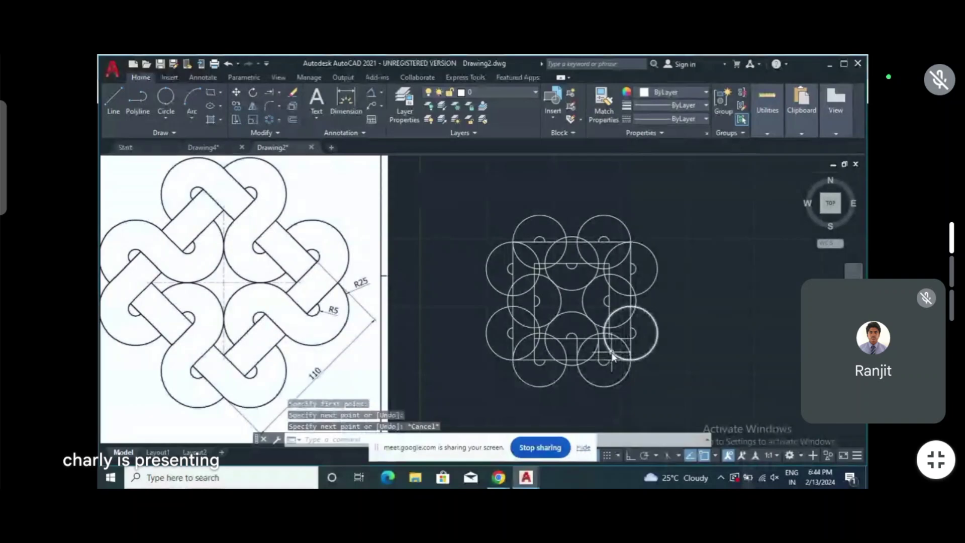
# Trim the R25 circle portions crossing the bottom strip and the lower-left corner between the two squares
pyautogui.write('r')
pyautogui.press('BackSpace')
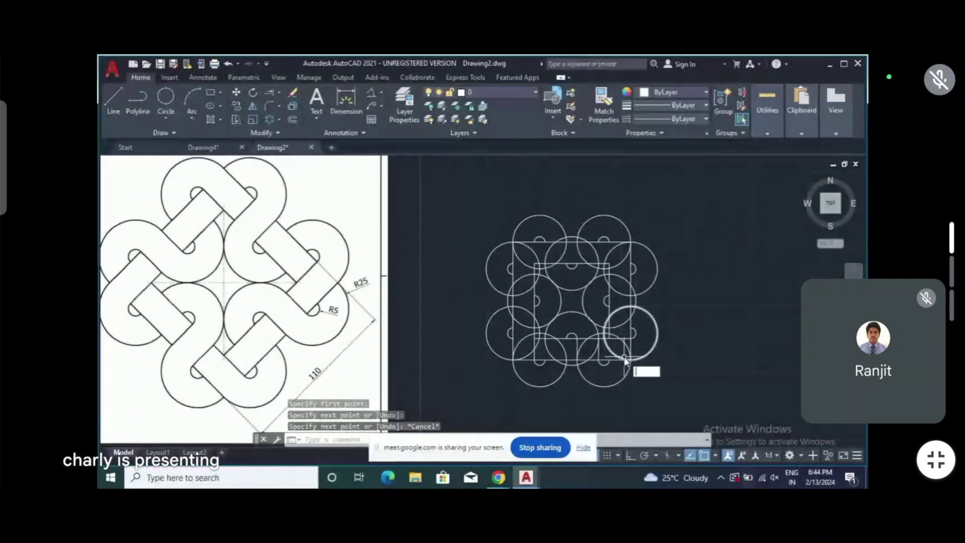
pyautogui.write('tr')
pyautogui.press('Return')
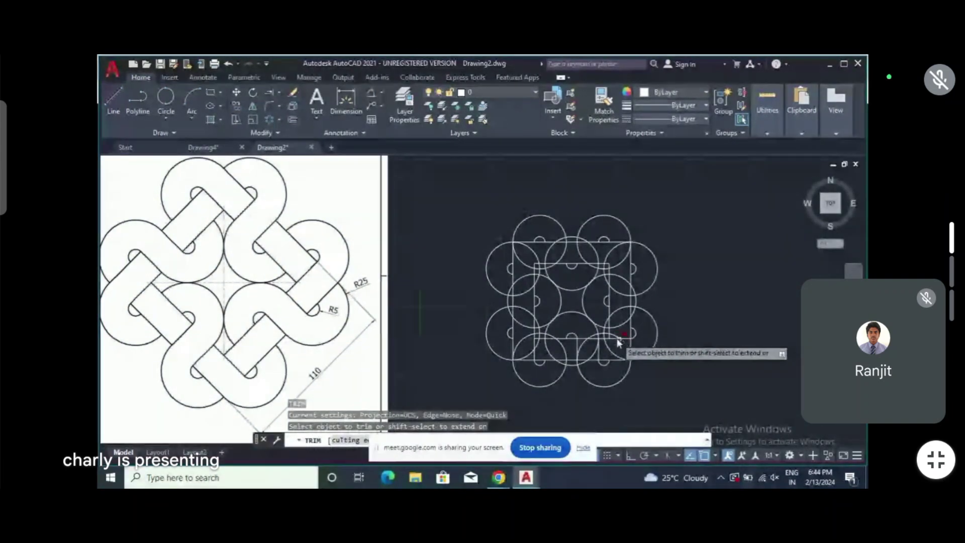
pyautogui.click(615, 335)
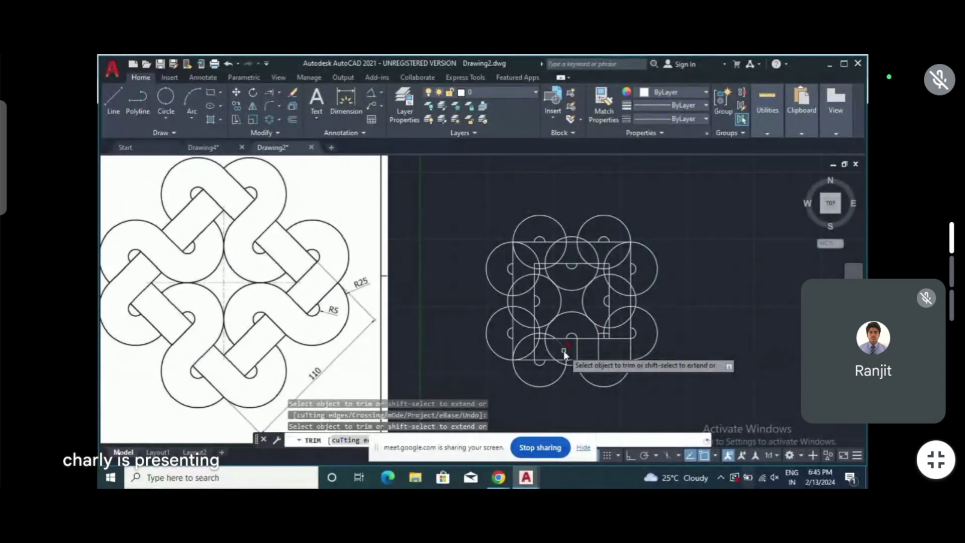
pyautogui.click(549, 336)
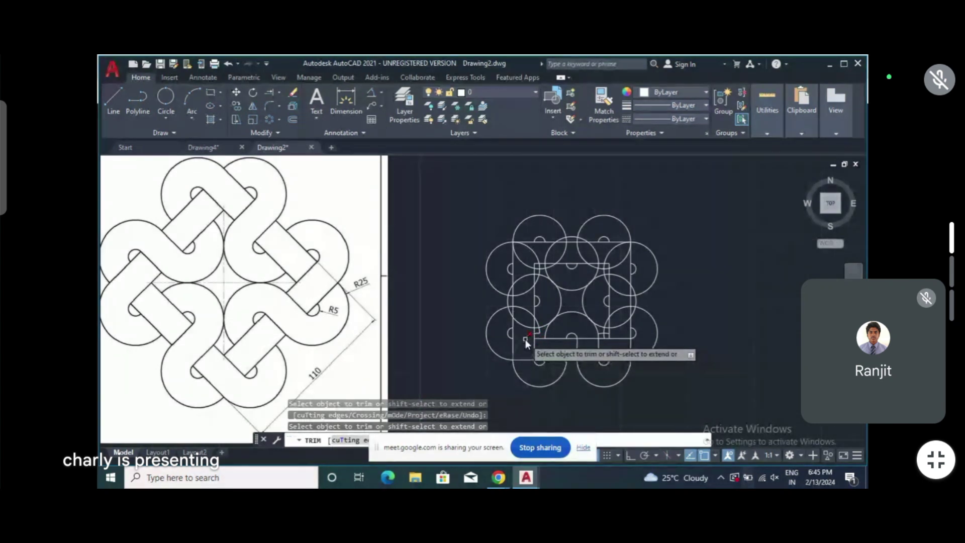
pyautogui.click(540, 333)
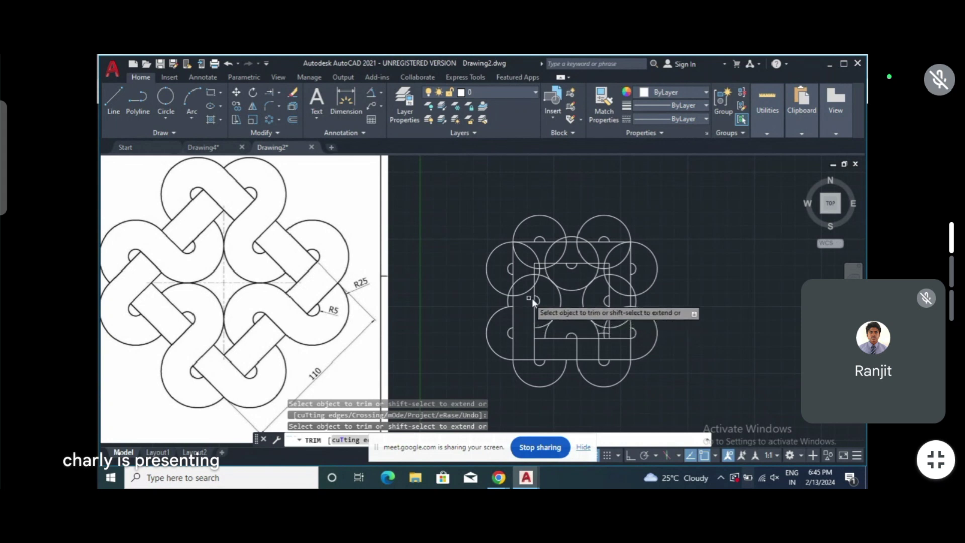
pyautogui.press('Escape')
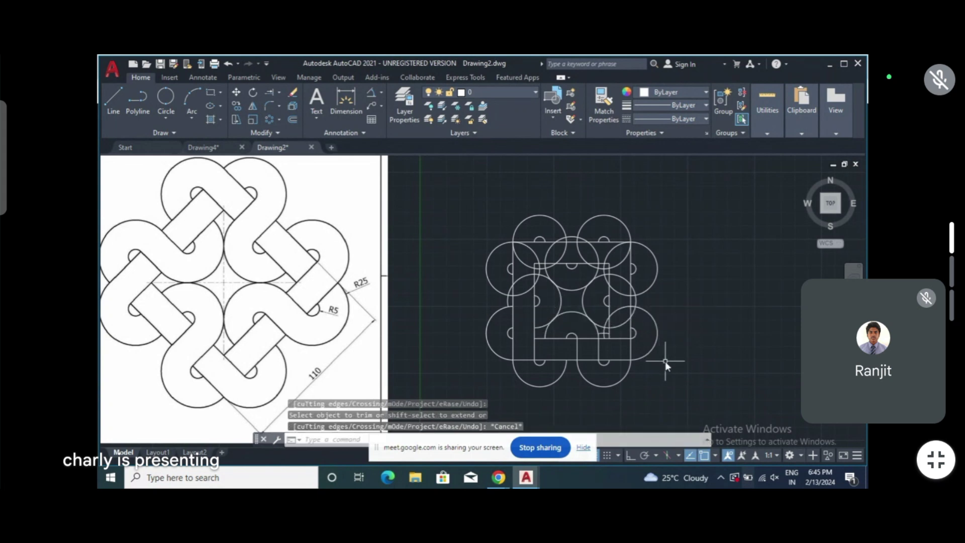
# Draw horizontal lines between the squares' left edges at the middle-left R5 arc's lower end and the lower-left R5 arc's upper end
pyautogui.write('l')
pyautogui.press('Return')
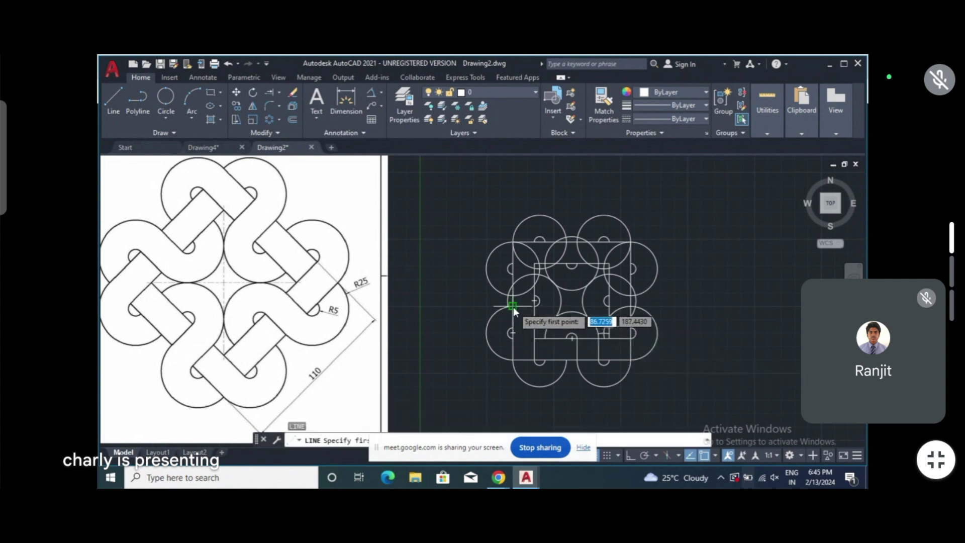
pyautogui.click(530, 307)
pyautogui.click(533, 306)
pyautogui.press('Escape')
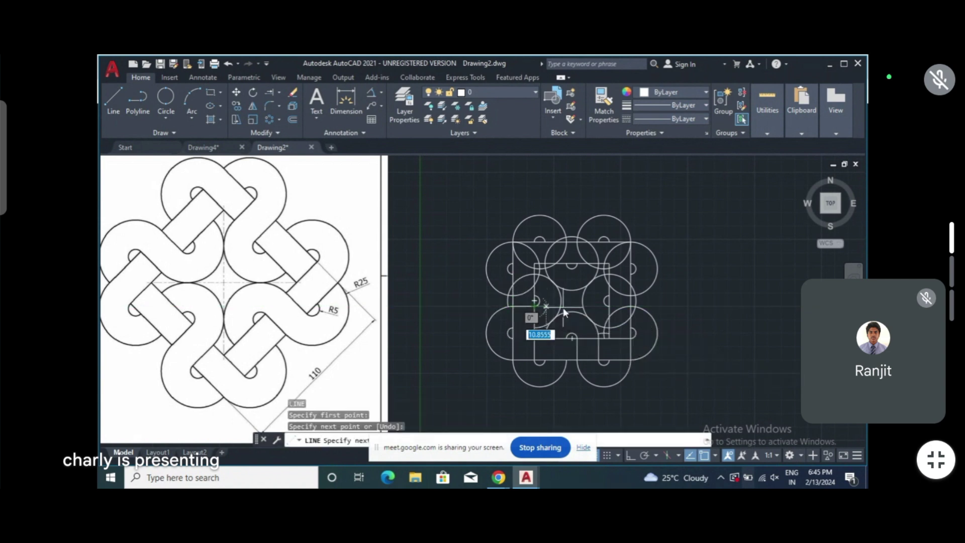
pyautogui.write('l')
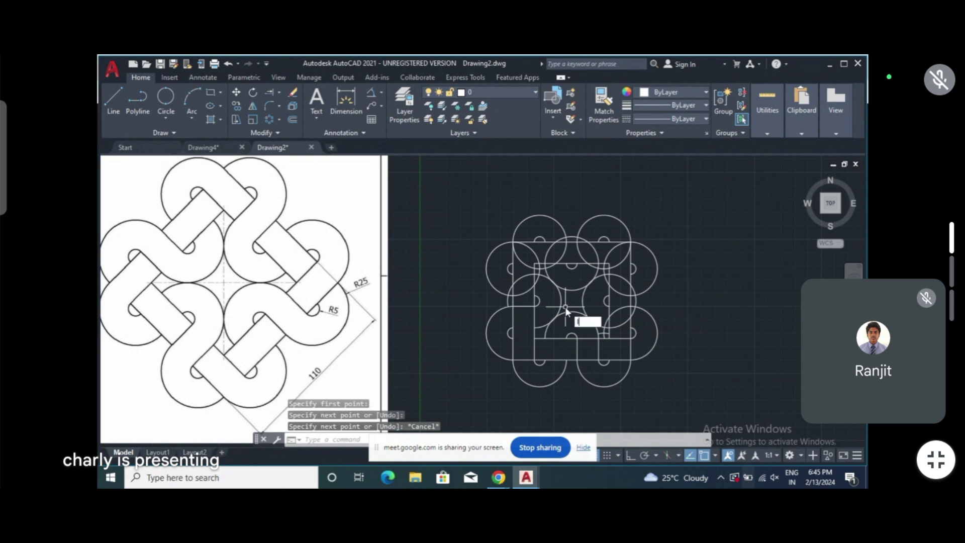
pyautogui.press('Return')
pyautogui.click(535, 329)
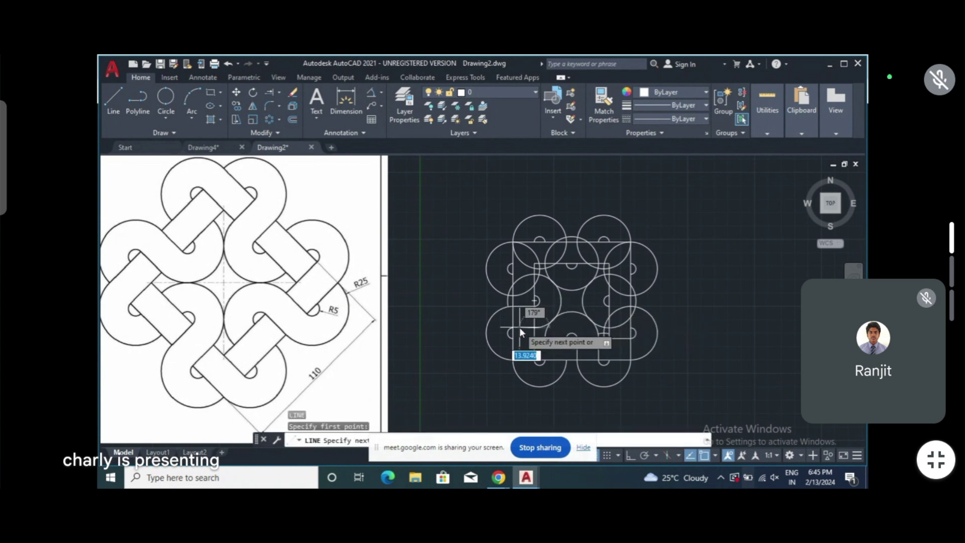
pyautogui.click(513, 329)
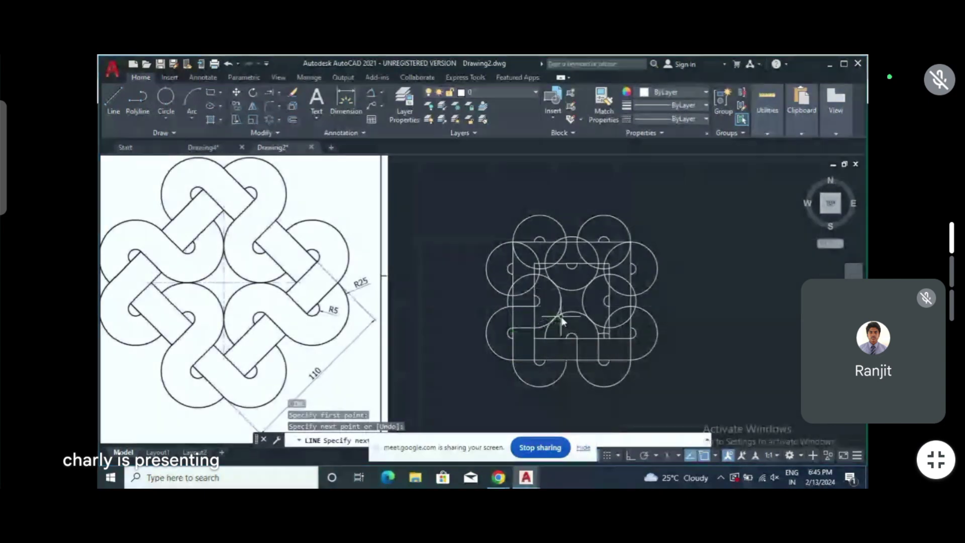
pyautogui.press('Escape')
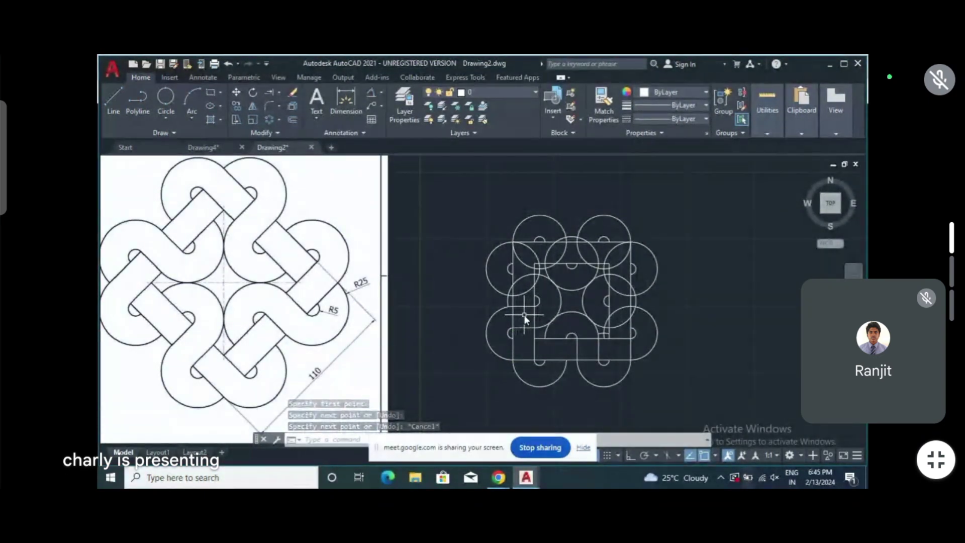
# Trim the left edges of both squares between the two new horizontal lines
pyautogui.write('tr')
pyautogui.press('Return')
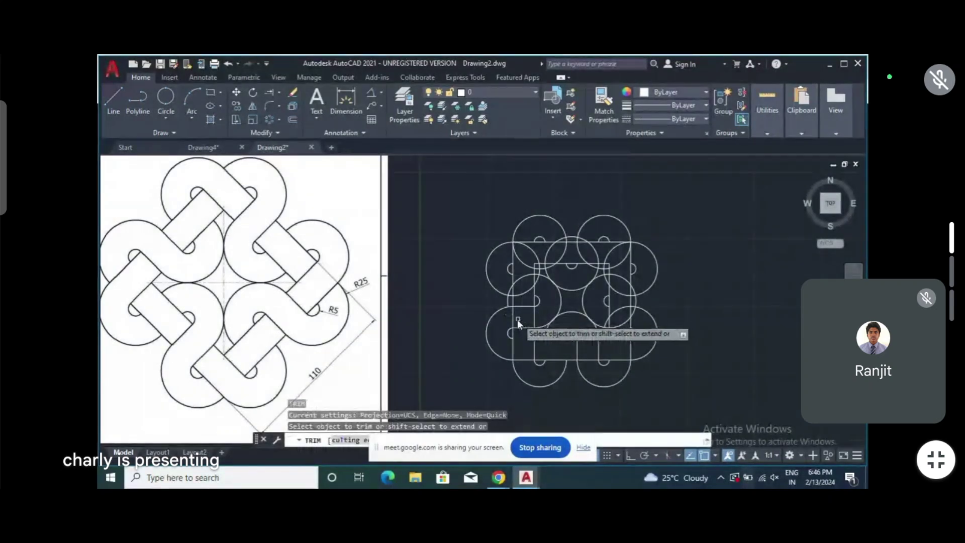
pyautogui.click(512, 320)
pyautogui.click(534, 314)
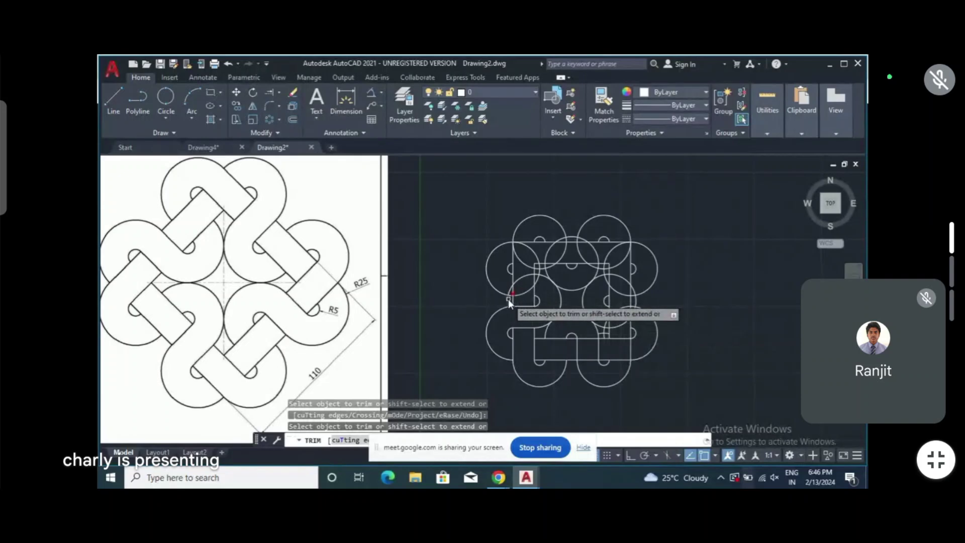
# Trim the R25 circle portions crossing the left strip and the upper-left corner between the two squares
pyautogui.click(524, 294)
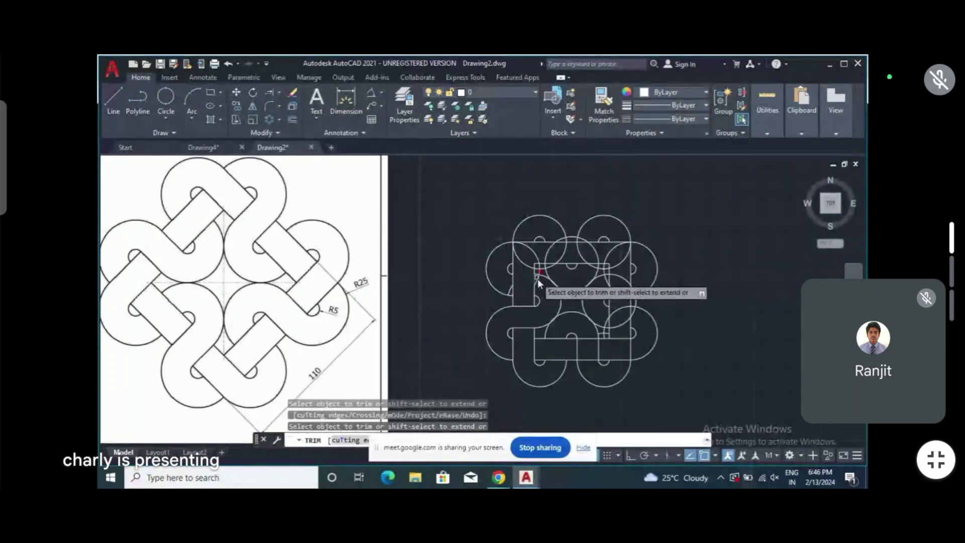
pyautogui.click(538, 281)
pyautogui.click(536, 281)
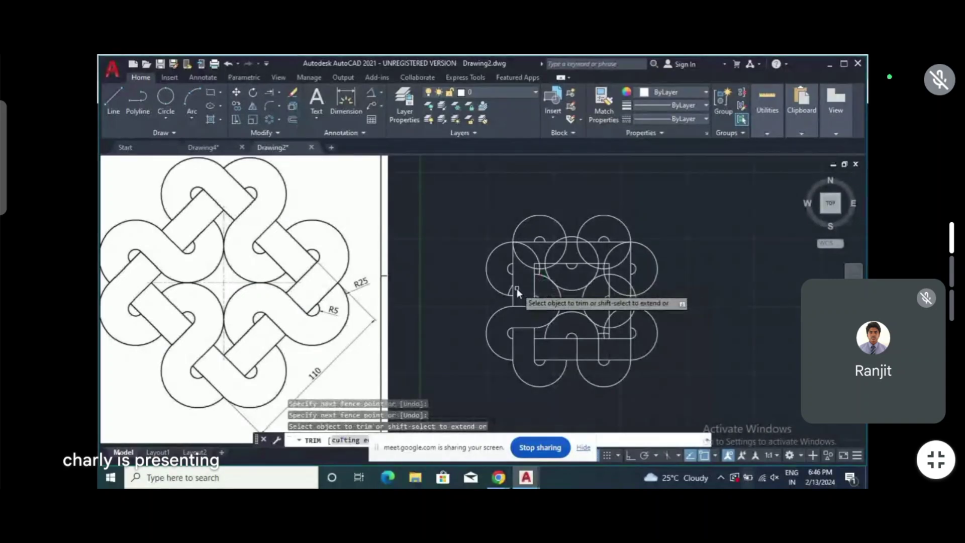
pyautogui.click(511, 288)
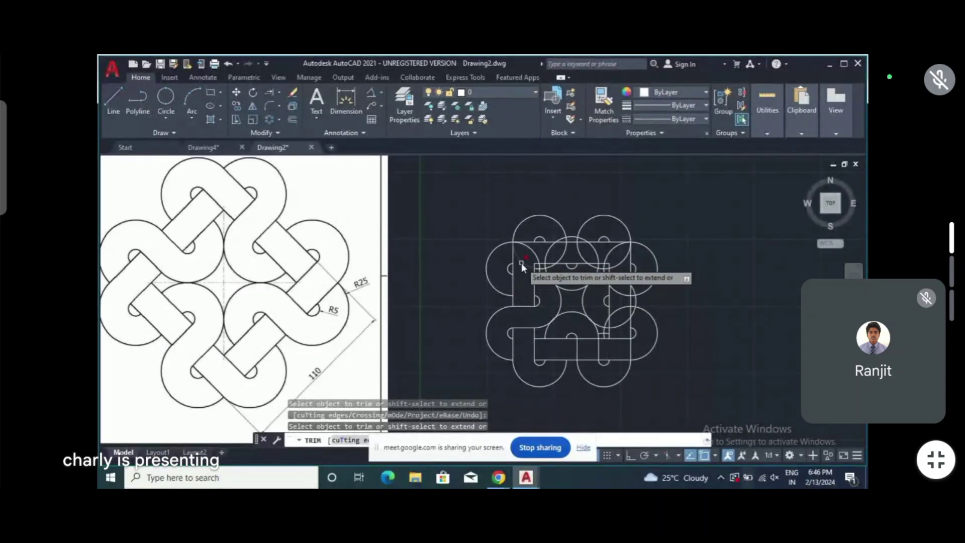
pyautogui.click(520, 268)
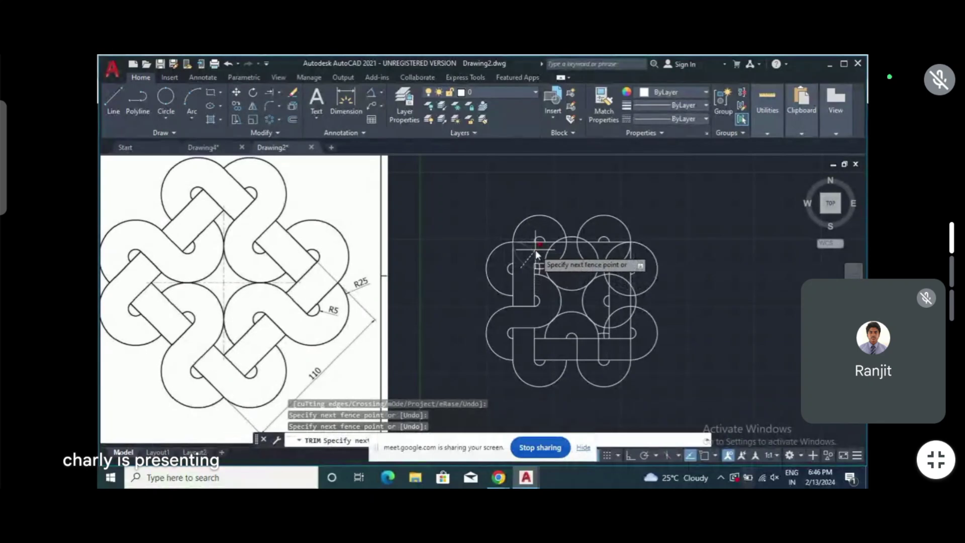
pyautogui.press('Return')
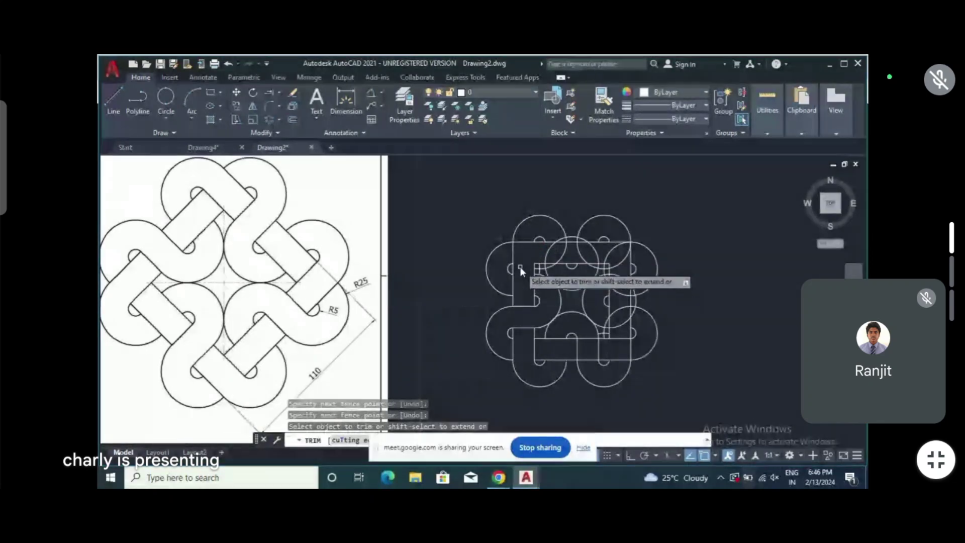
pyautogui.press('Return')
# Draw a horizontal line from the outer square's left edge to the inner square's upper-left corner
pyautogui.write('l')
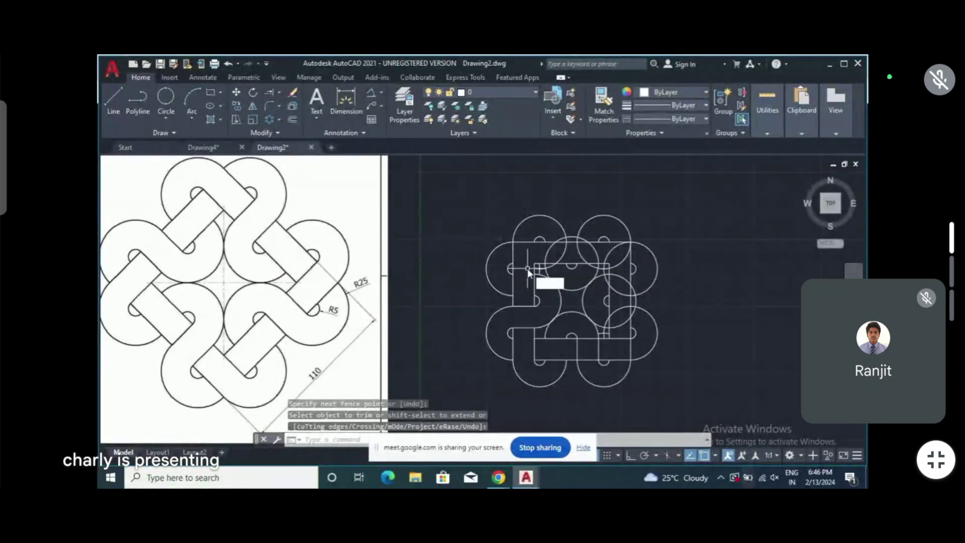
pyautogui.press('Return')
pyautogui.click(513, 264)
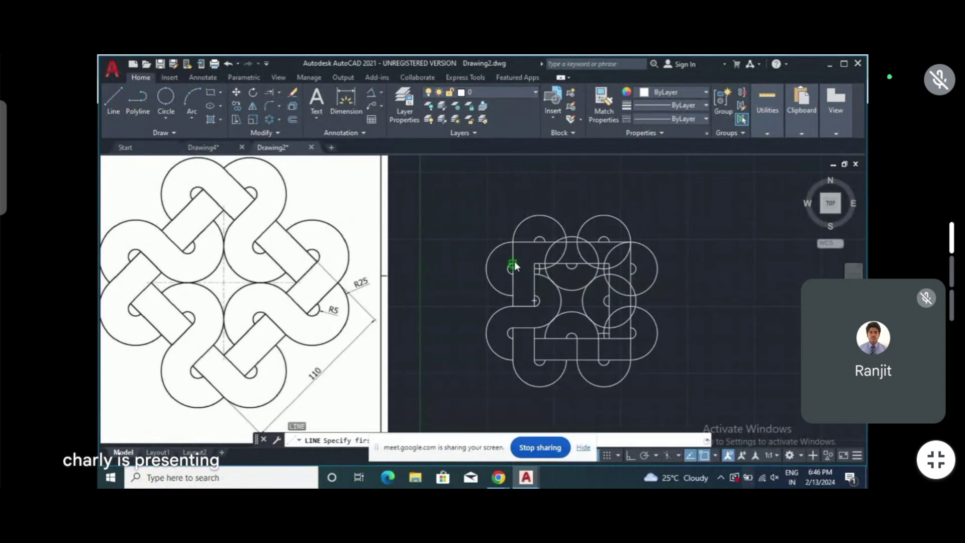
pyautogui.click(534, 264)
pyautogui.press('Escape')
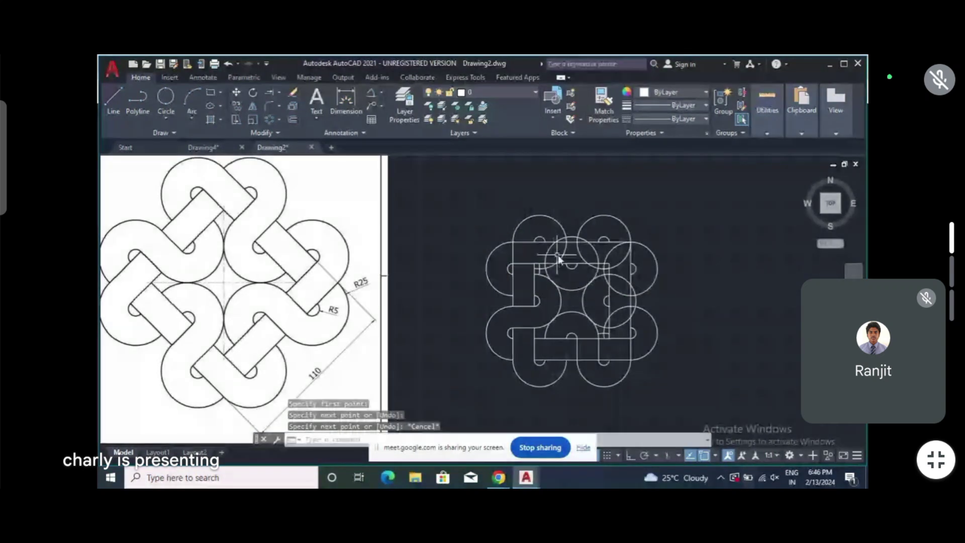
# Trim the outer square's left edge above the new line and the leftover pieces just inside the inner square's upper-left corner
pyautogui.write('tr')
pyautogui.press('Return')
pyautogui.click(514, 252)
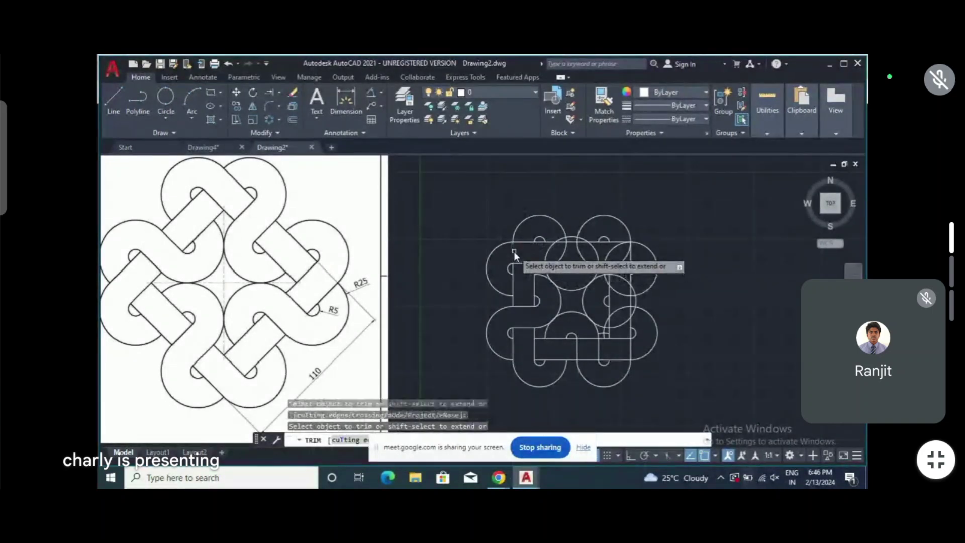
pyautogui.scroll(4, 550, 279)
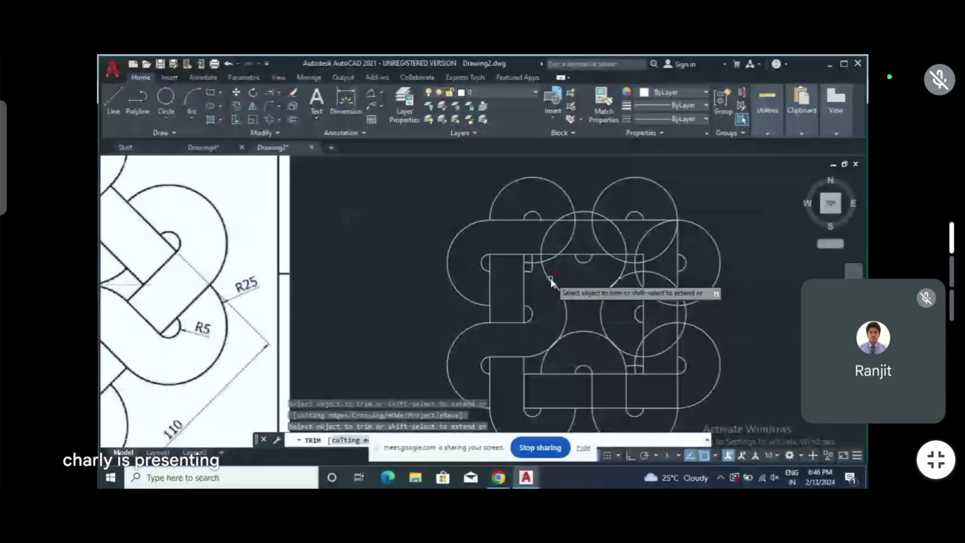
pyautogui.click(514, 248)
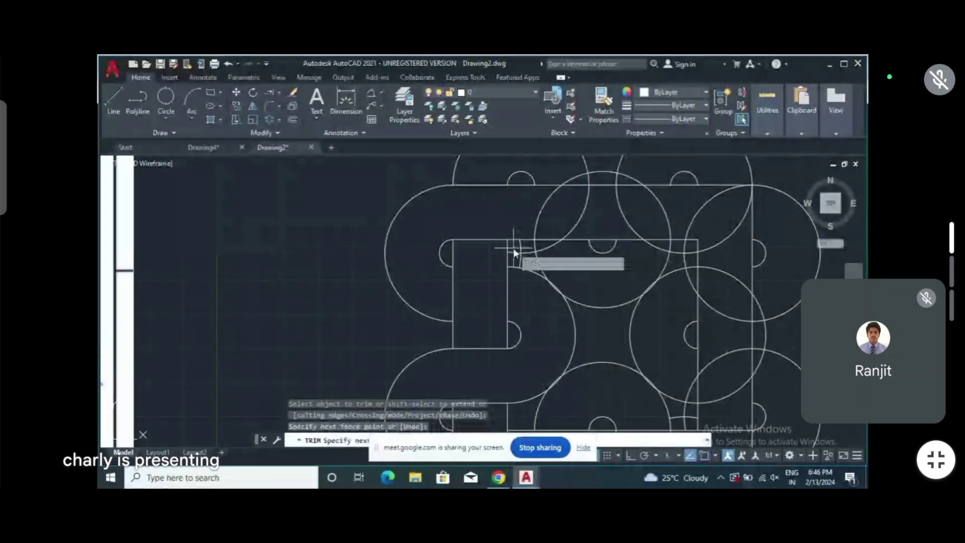
pyautogui.click(528, 258)
pyautogui.press('Return')
pyautogui.scroll(-4, 517, 246)
pyautogui.scroll(-1, 517, 246)
pyautogui.scroll(1, 517, 246)
pyautogui.moveTo(526, 242); pyautogui.dragTo(531, 270, button='middle')
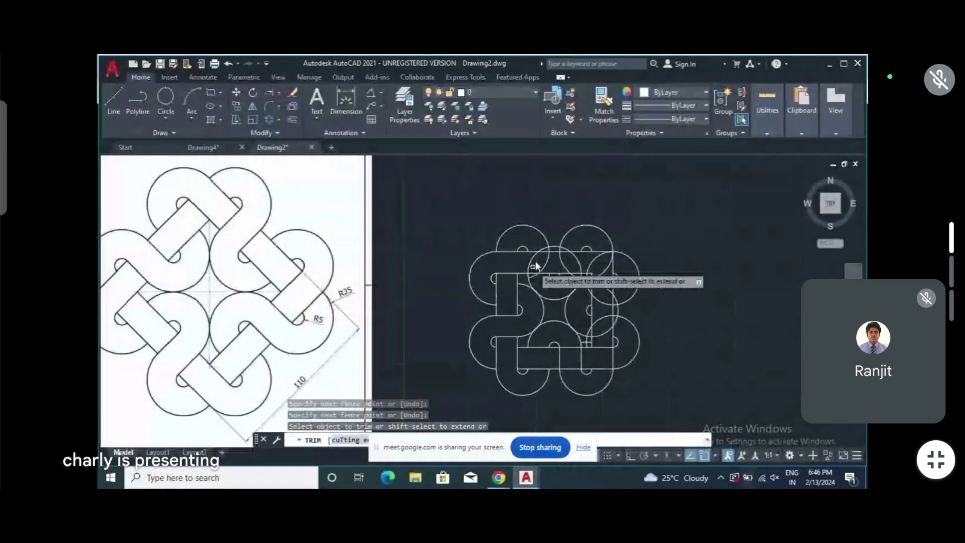
# Trim the R25 circle portions crossing the top and right strips and the leftover segments near the inner square's lower-right corner
pyautogui.click(533, 257)
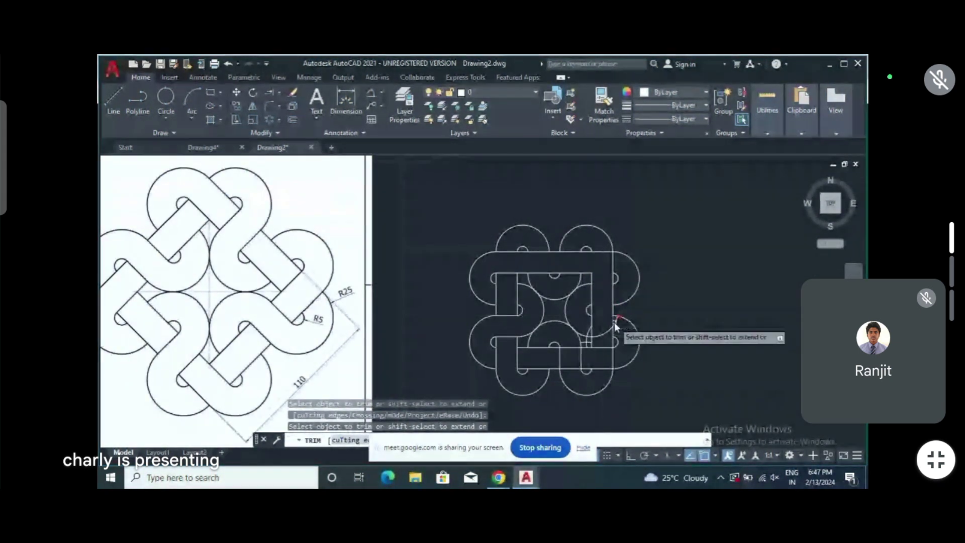
pyautogui.click(586, 343)
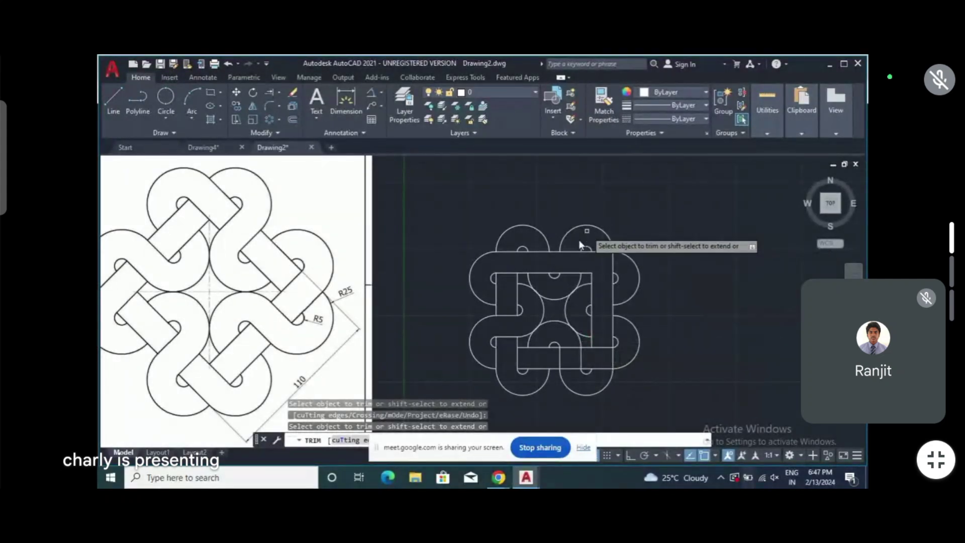
pyautogui.click(478, 261)
pyautogui.press('Escape')
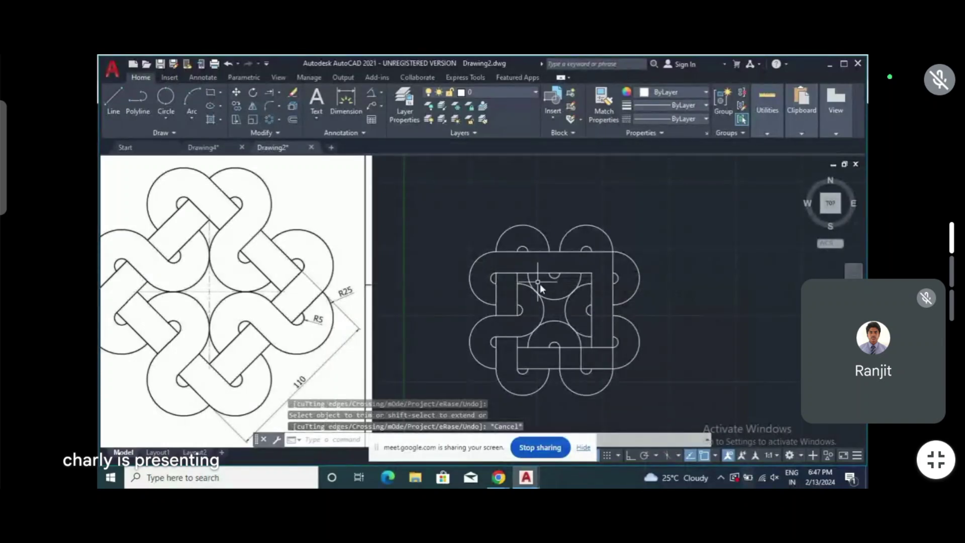
# Draw vertical lines between the squares' top edges at the upper-left R5 arc's right end and the top-middle R5 arc's left end
pyautogui.write('l')
pyautogui.press('Return')
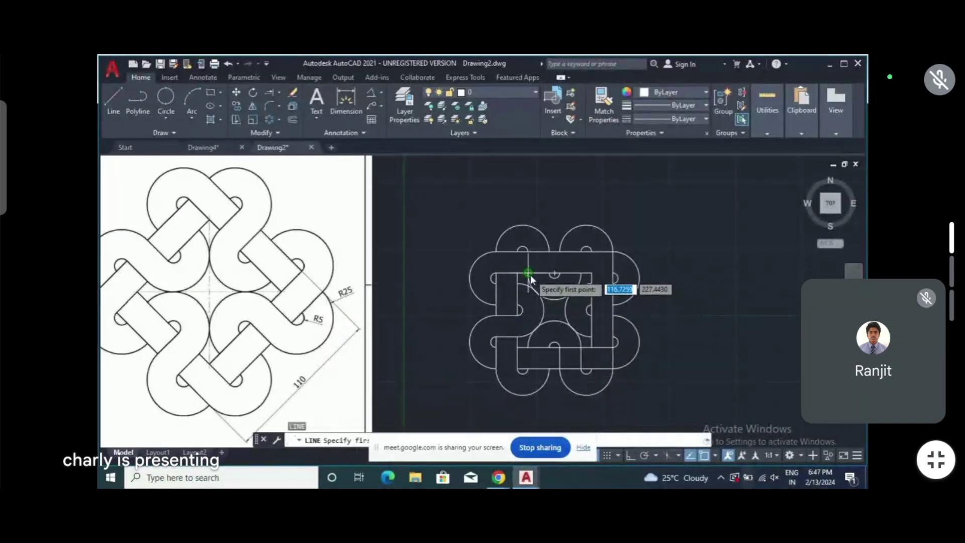
pyautogui.click(528, 233)
pyautogui.press('Return')
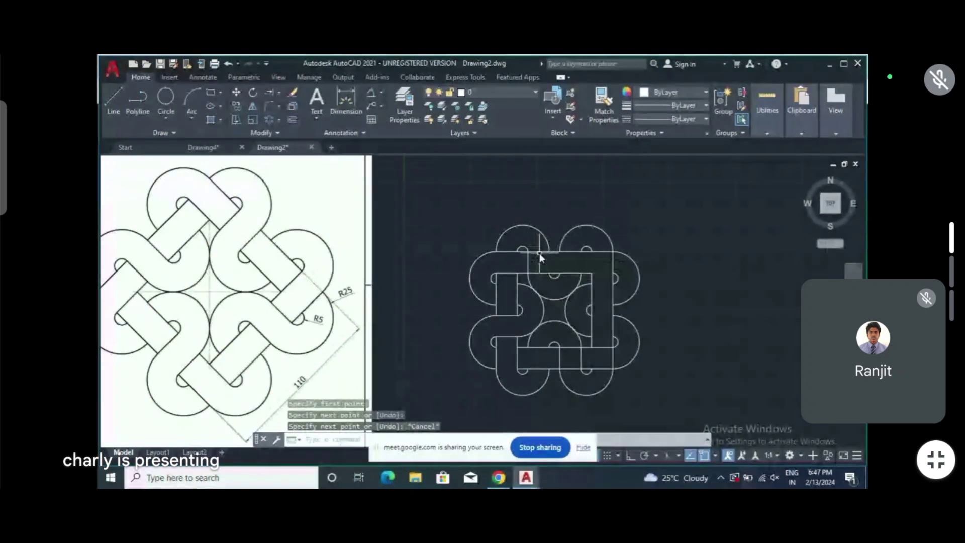
pyautogui.press('Return')
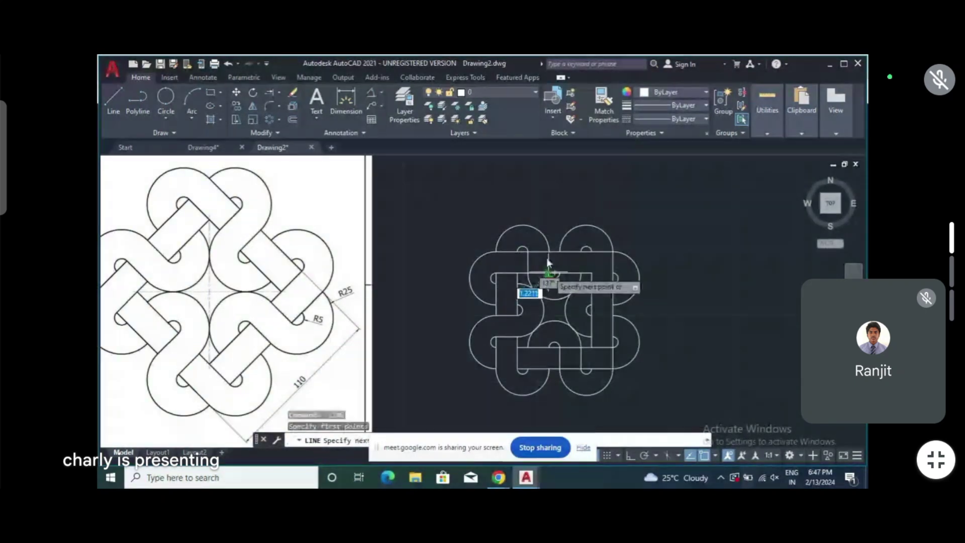
pyautogui.click(546, 250)
pyautogui.press('Escape')
# Trim both squares' top edges between the two new vertical lines and the outer square's top edge at the upper-right corner
pyautogui.write('TR')
pyautogui.press('Return')
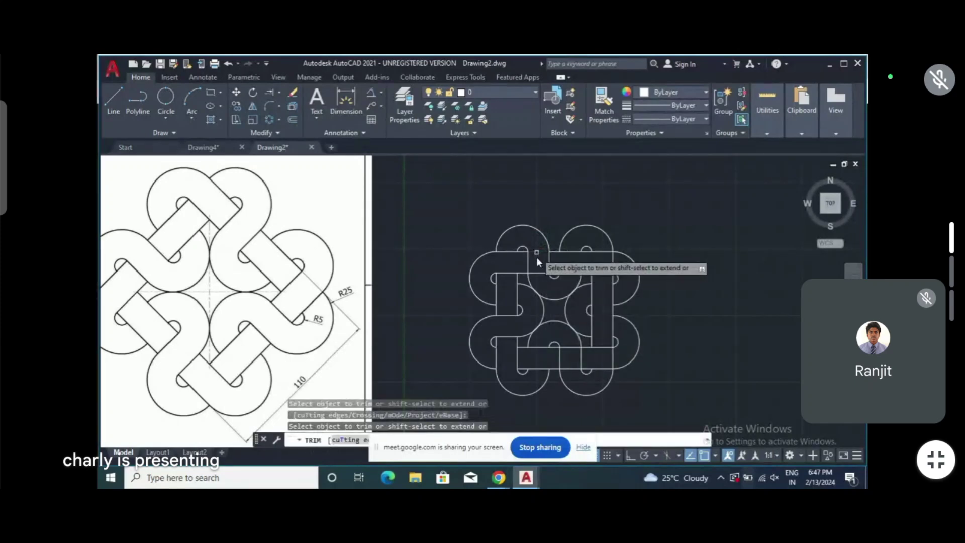
pyautogui.click(536, 273)
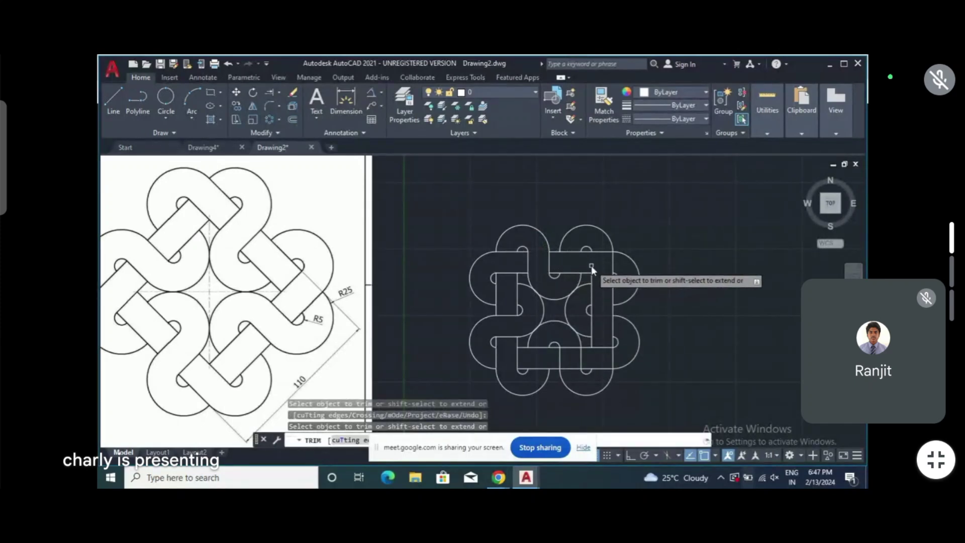
pyautogui.click(598, 252)
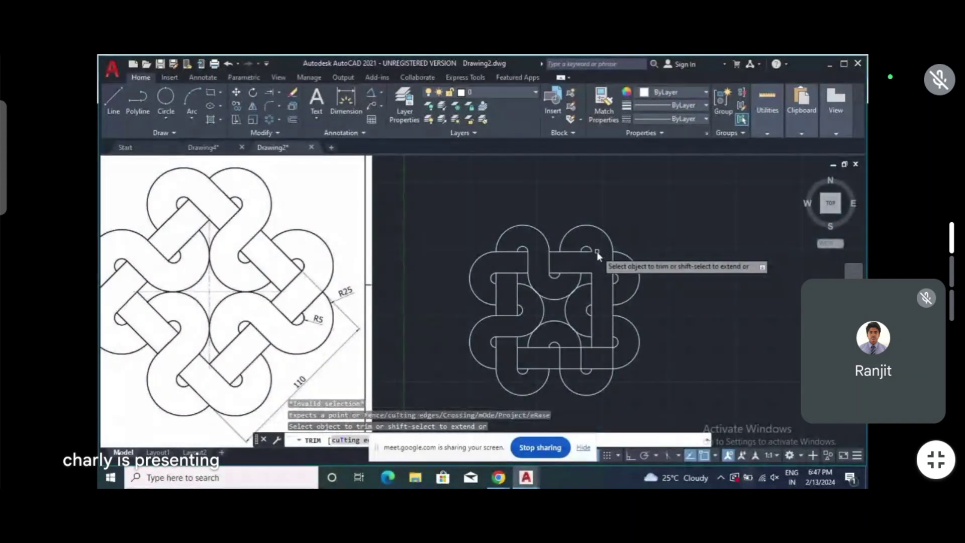
pyautogui.press('Escape')
# Draw a vertical line from the upper-right R5 arc's right end to the inner square's upper-right corner
pyautogui.write('l')
pyautogui.press('Return')
pyautogui.click(590, 253)
pyautogui.click(591, 269)
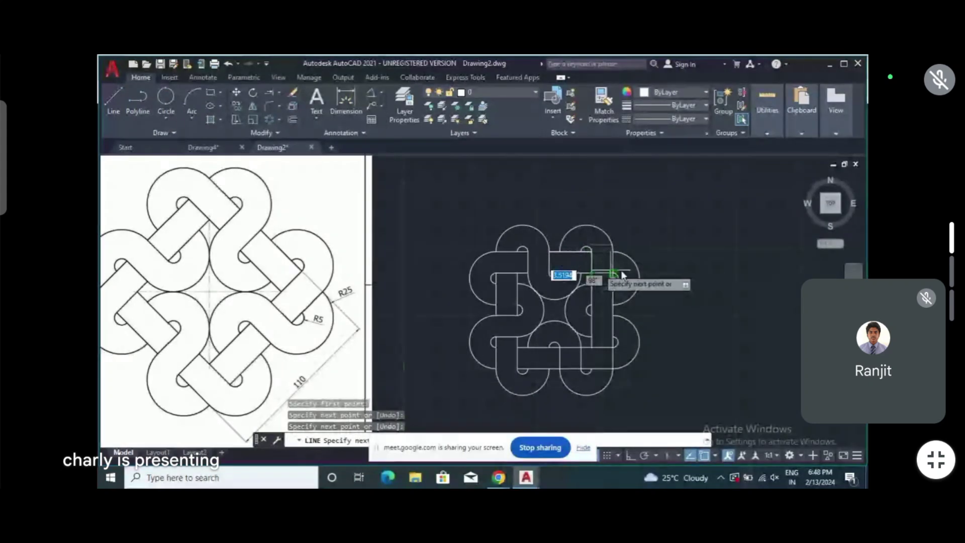
pyautogui.press('Escape')
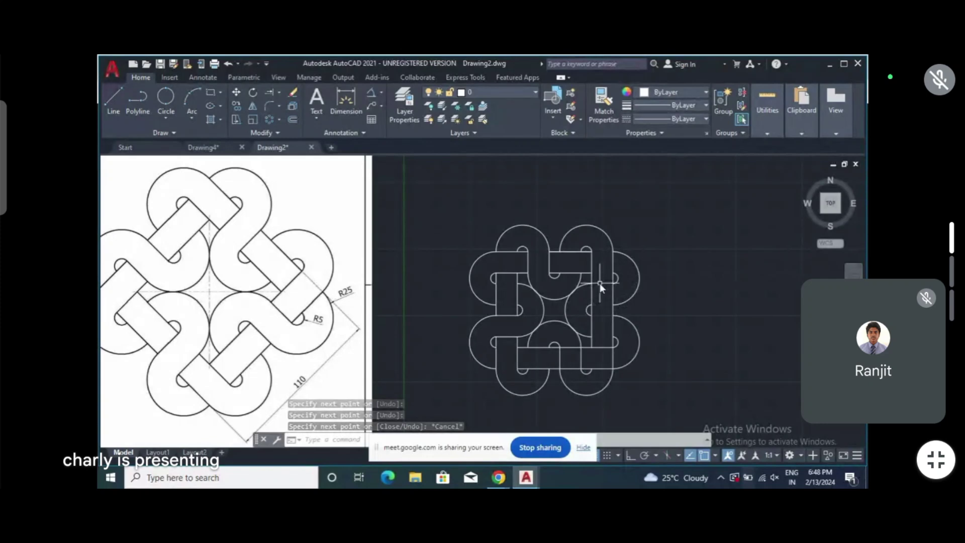
# Draw horizontal lines between the squares' right edges at the upper-right R5 arc's lower end and the middle-right R5 arc's upper end
pyautogui.write('l')
pyautogui.press('Return')
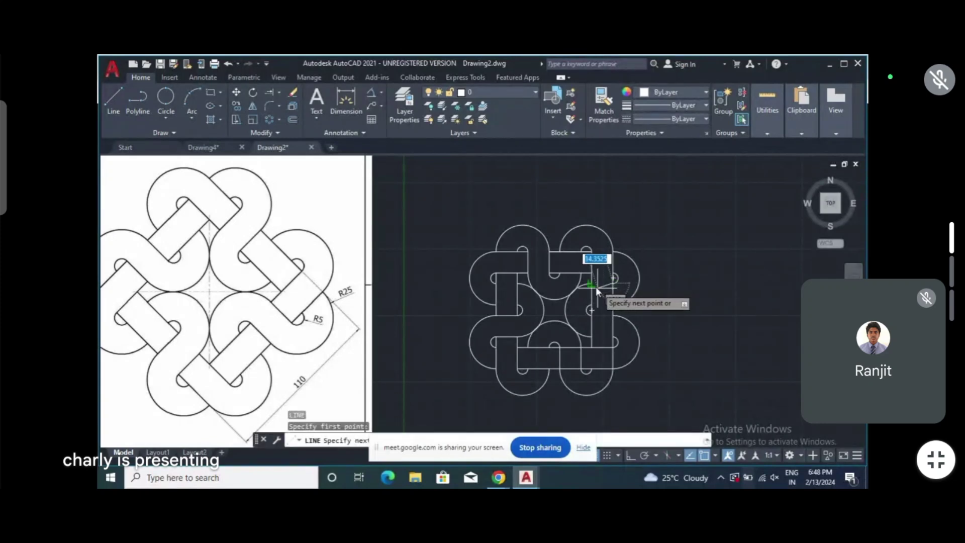
pyautogui.click(591, 284)
pyautogui.press('Escape')
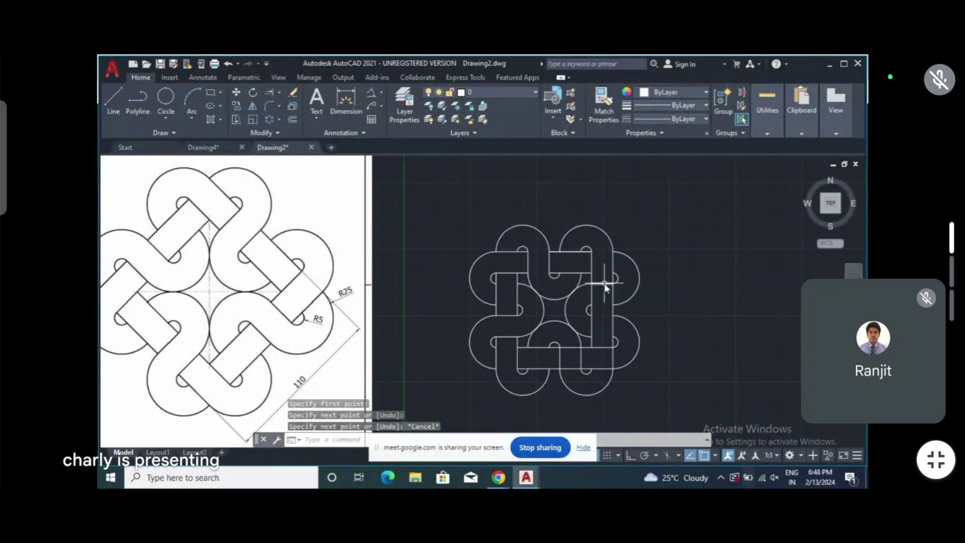
pyautogui.press('Return')
pyautogui.click(592, 303)
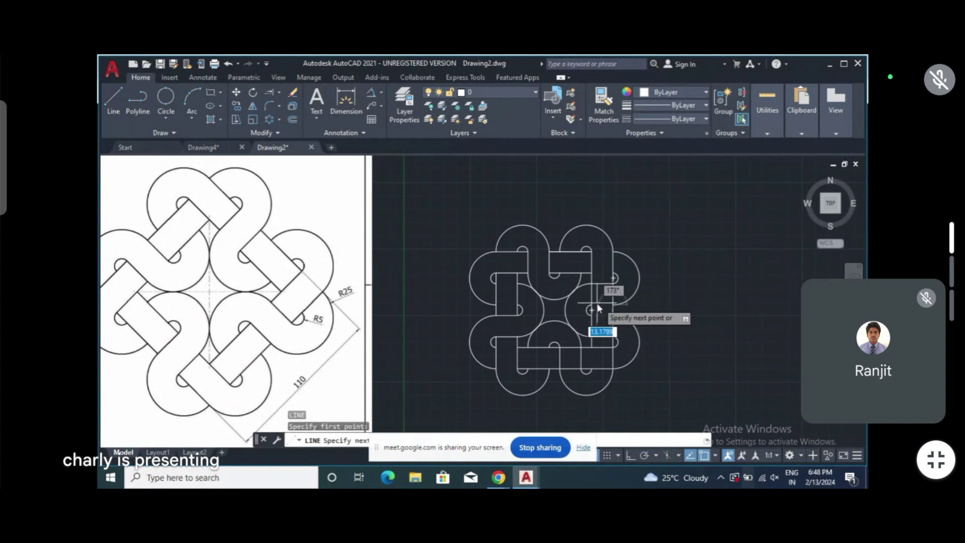
pyautogui.press('Escape')
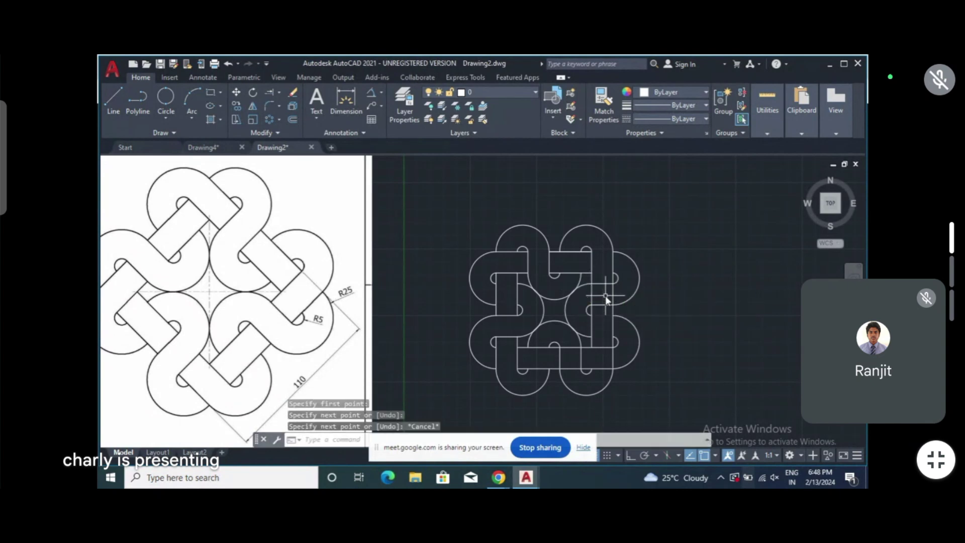
# Trim both squares' right edges between the two new horizontal lines
pyautogui.write('r')
pyautogui.press('Return')
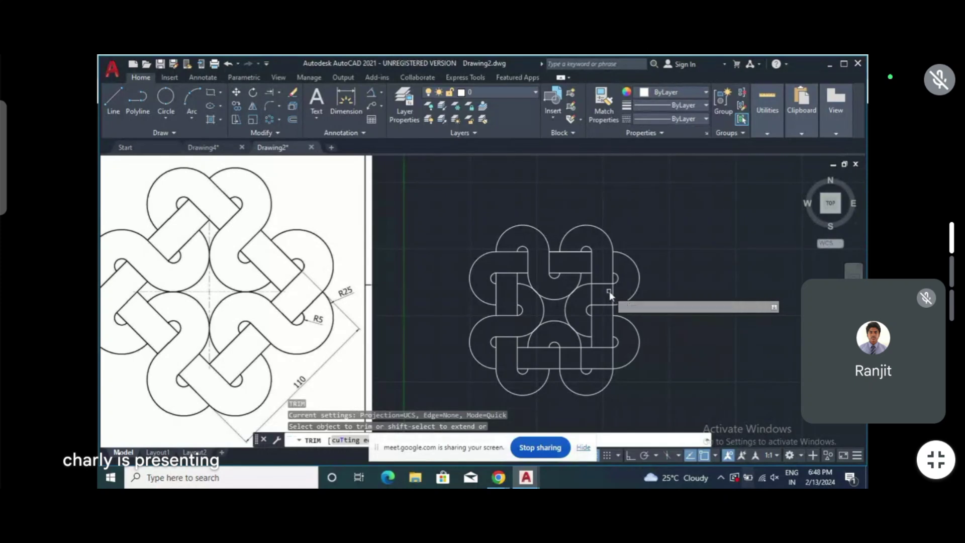
pyautogui.click(612, 291)
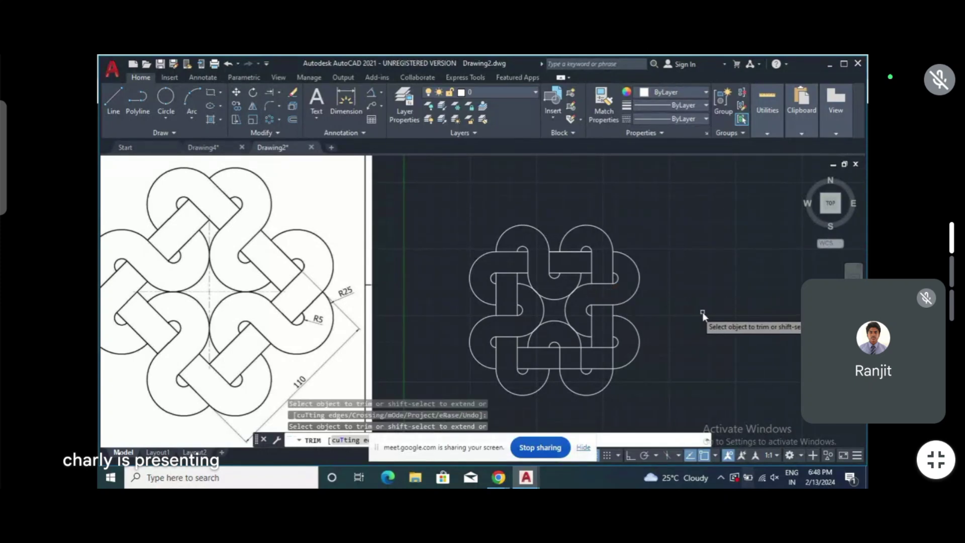
pyautogui.press('Escape')
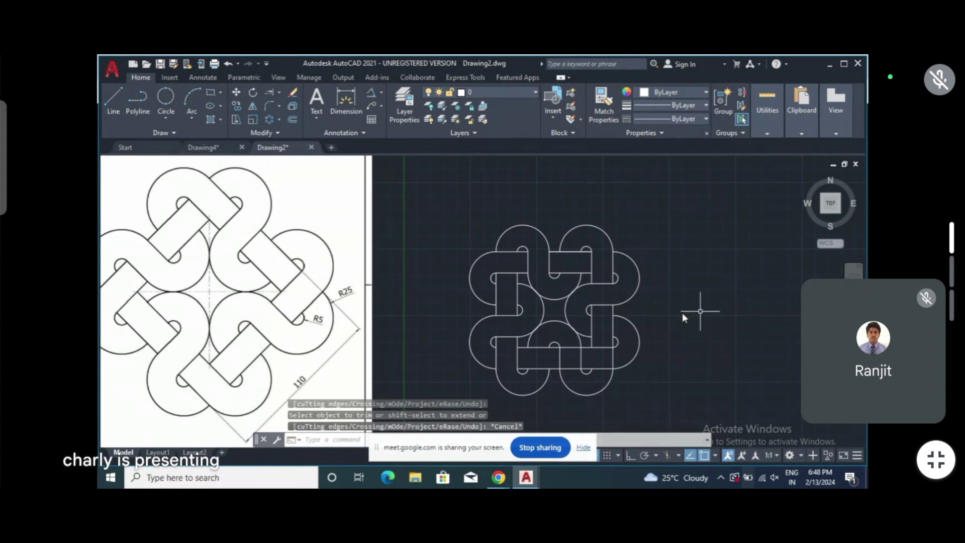
pyautogui.scroll(-3, 621, 314)
pyautogui.scroll(3, 619, 311)
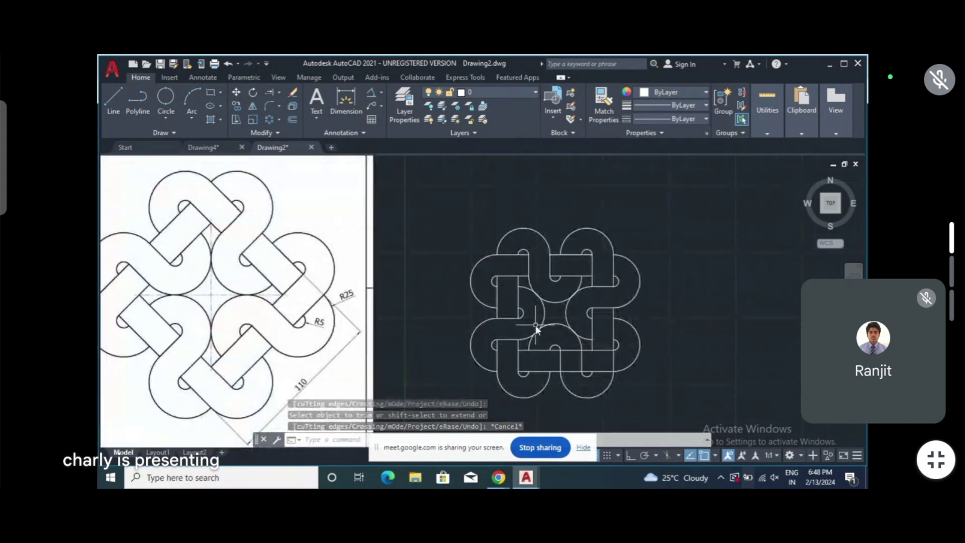
pyautogui.click(437, 185)
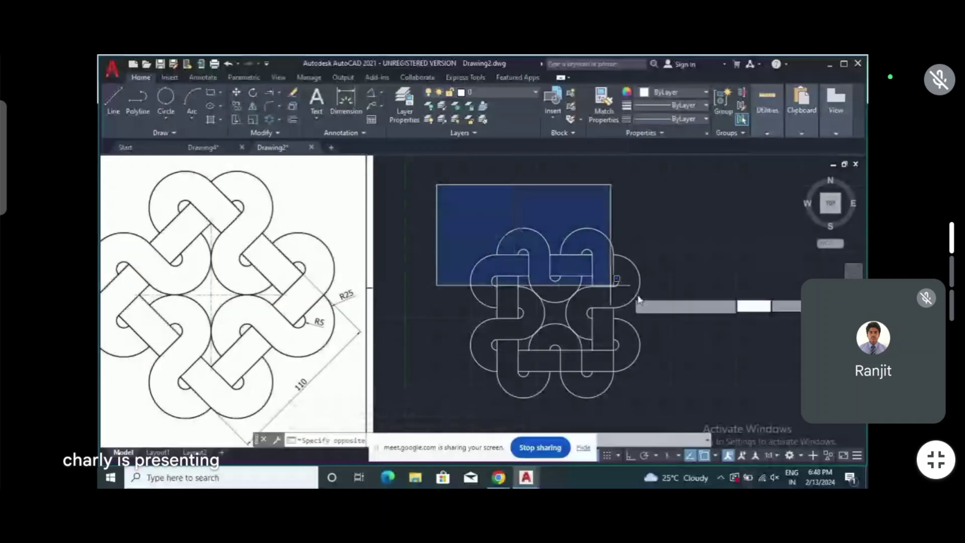
pyautogui.click(687, 412)
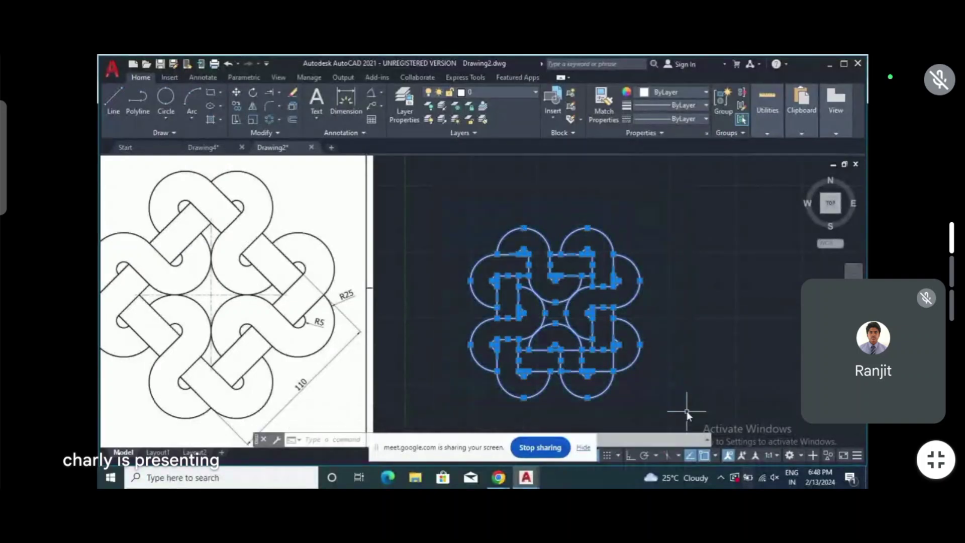
pyautogui.click(253, 95)
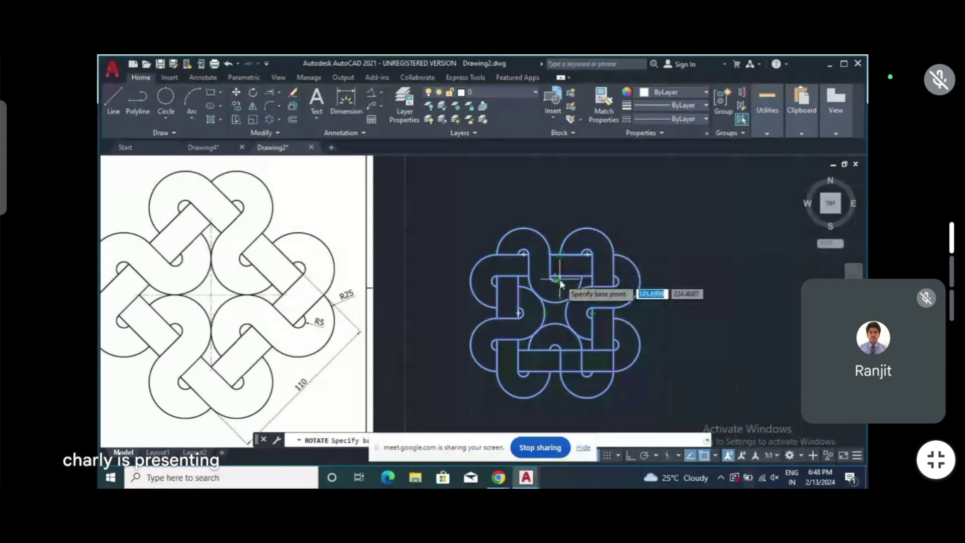
pyautogui.click(554, 312)
pyautogui.write('90')
pyautogui.press('Return')
# Draw two diagonal lines between opposite corners of the inner square so they cross at the pattern's center
pyautogui.click(121, 108)
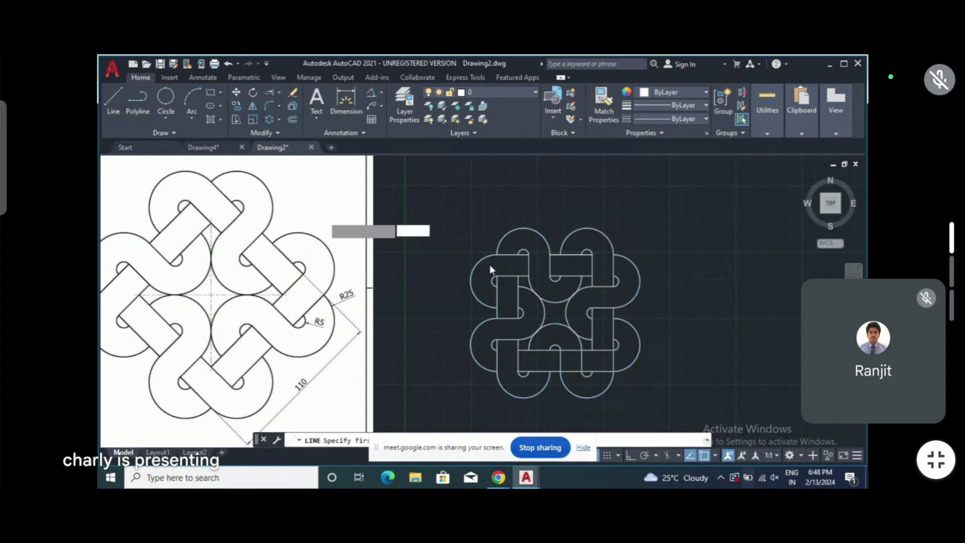
pyautogui.click(518, 277)
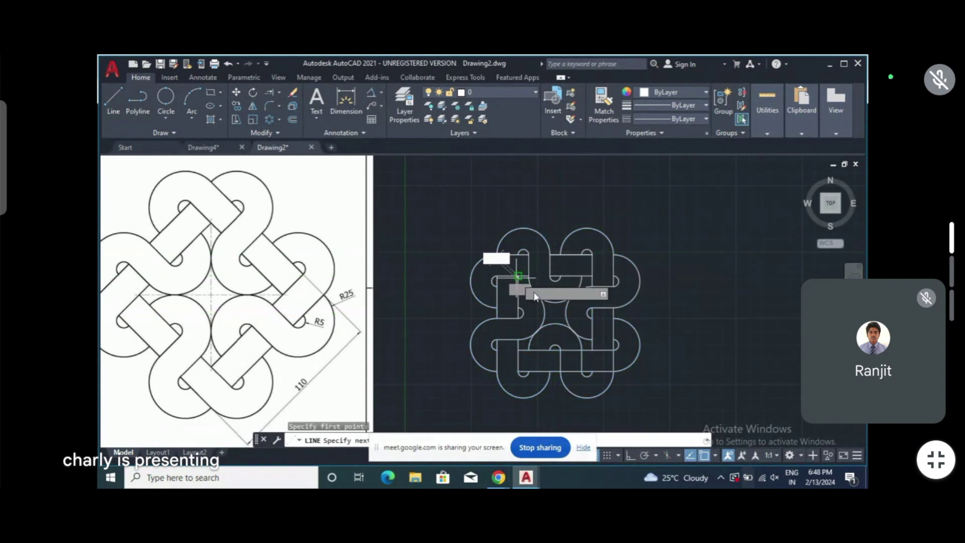
pyautogui.click(592, 352)
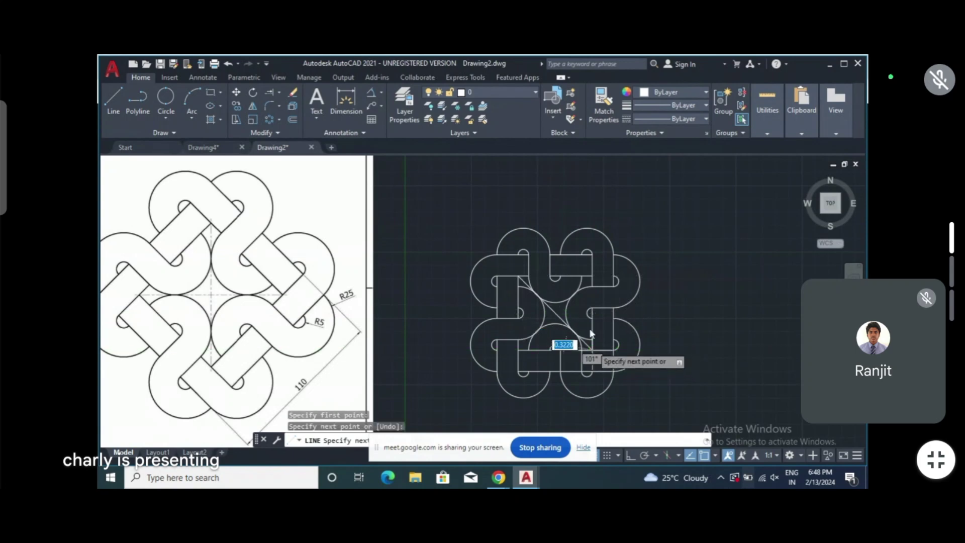
pyautogui.press('Escape')
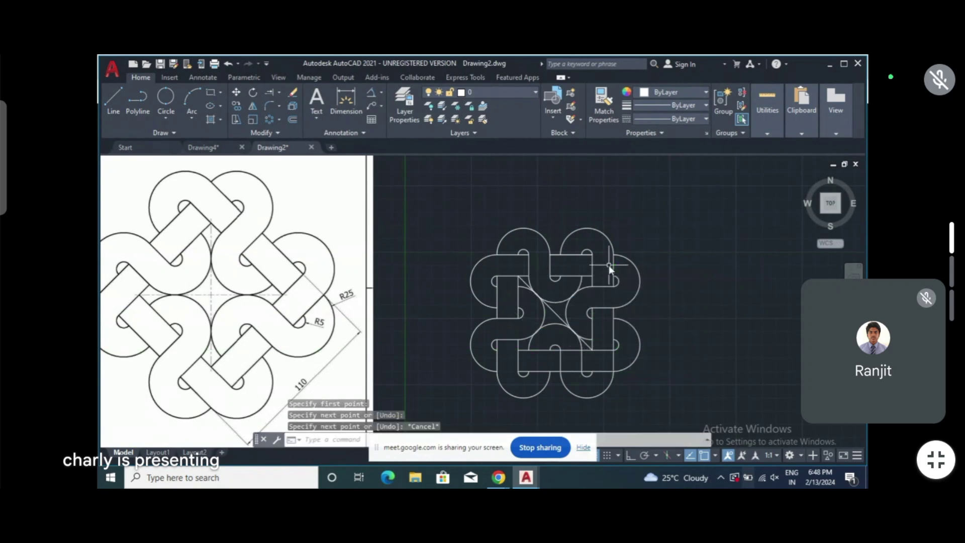
pyautogui.write('l')
pyautogui.press('Return')
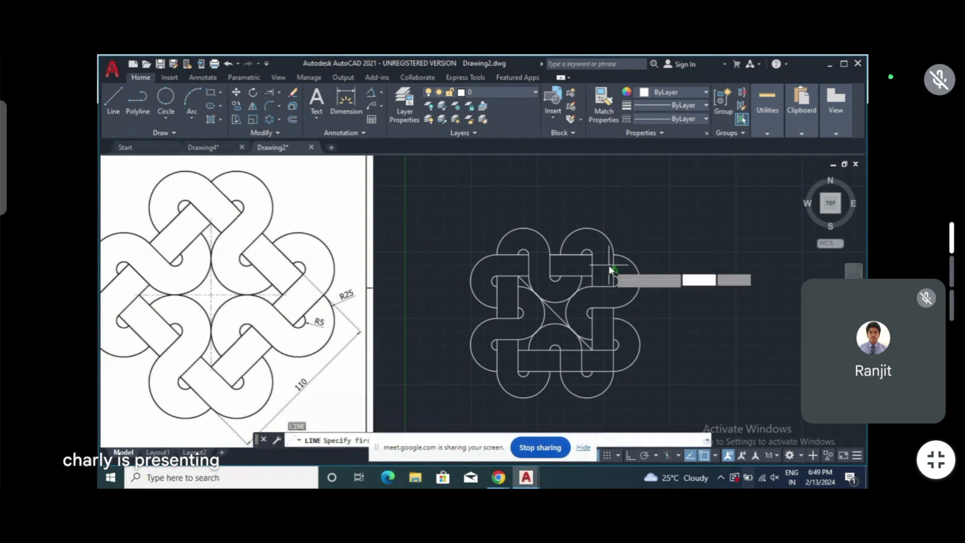
pyautogui.click(592, 275)
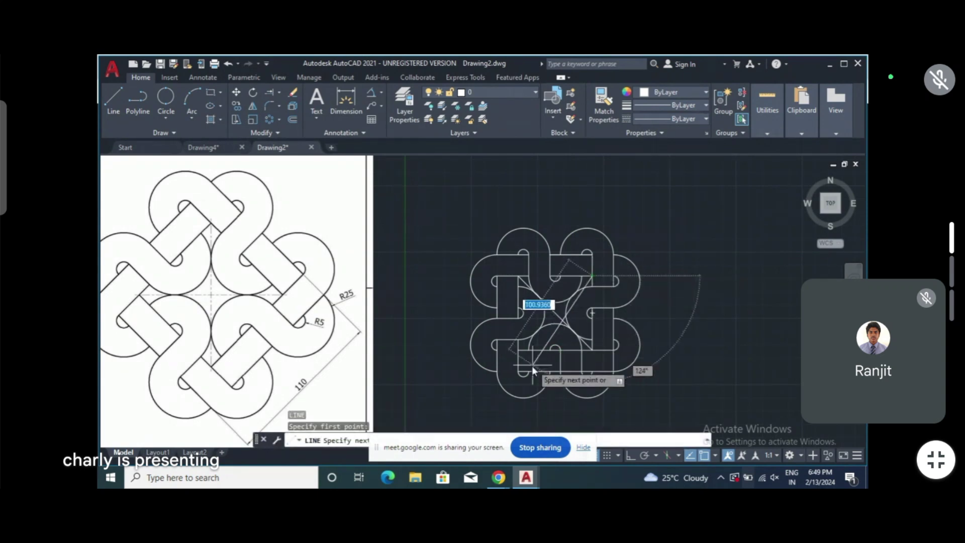
pyautogui.click(521, 351)
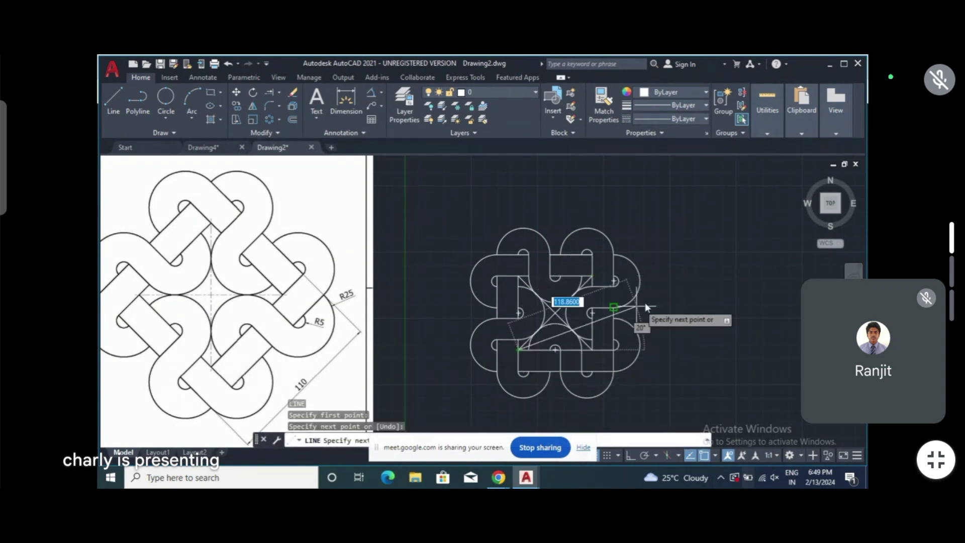
pyautogui.press('Escape')
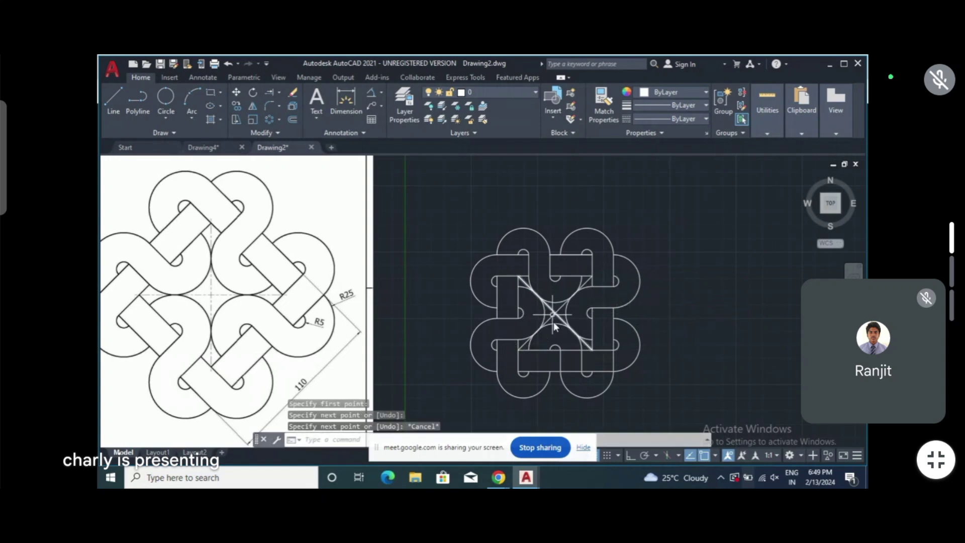
# Rotate the whole pattern, including its diagonals, 45° about the point where the diagonals cross
pyautogui.click(252, 93)
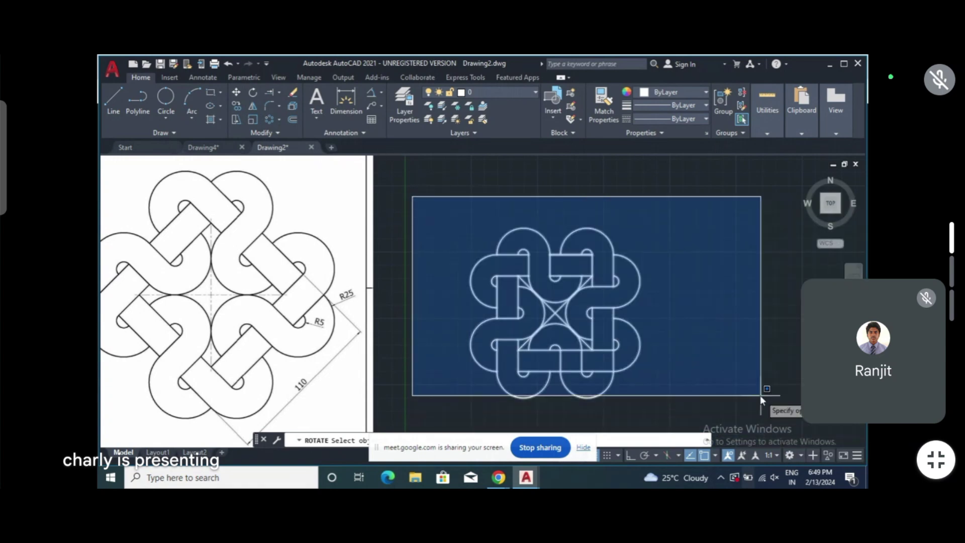
pyautogui.click(689, 411)
pyautogui.press('Return')
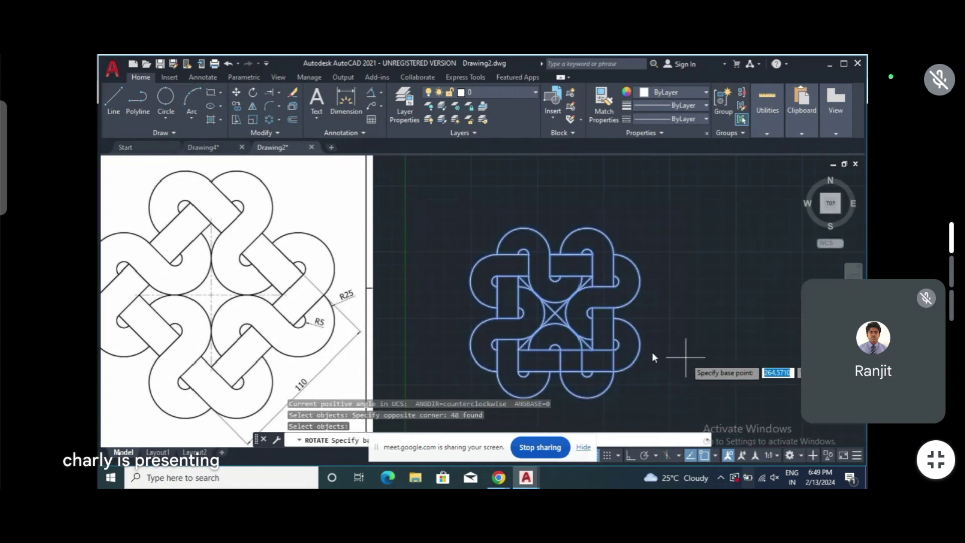
pyautogui.click(555, 313)
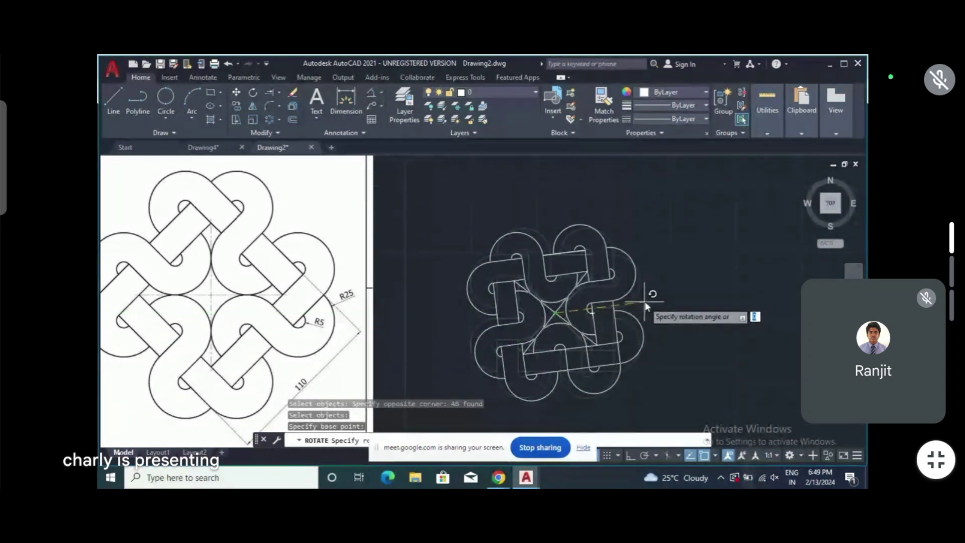
pyautogui.write('45')
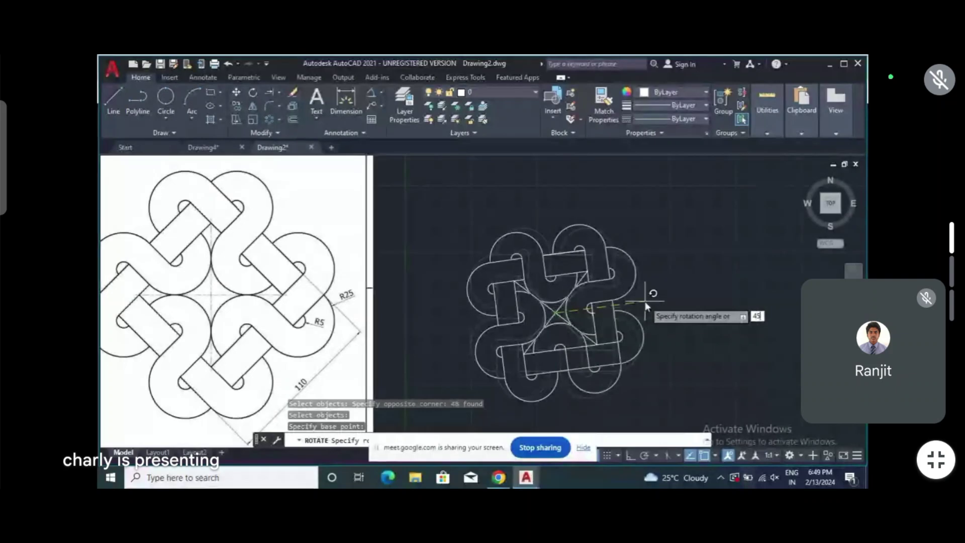
pyautogui.press('BackSpace')
pyautogui.write('<45')
pyautogui.press('Return')
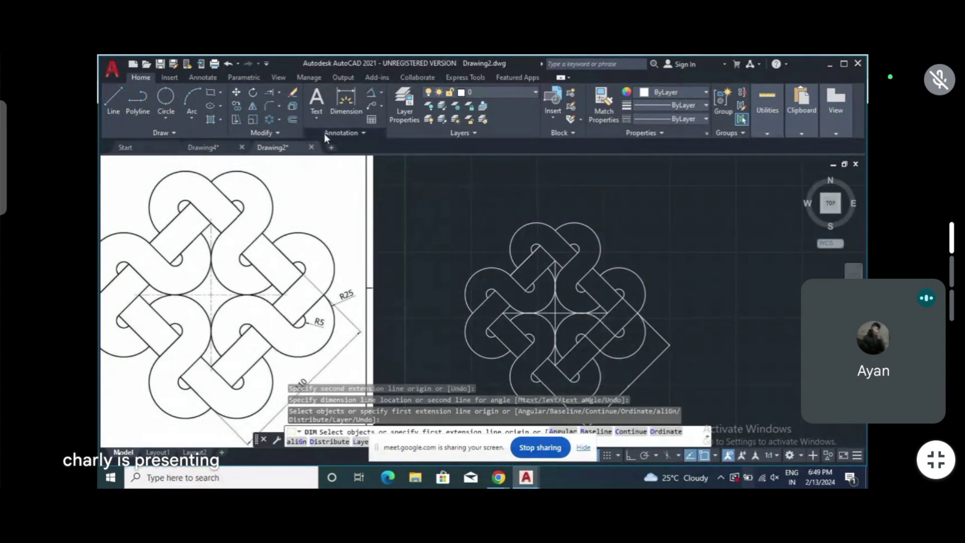
# Open the Standard dimension style for modification and set its linear dimension precision to 0
pyautogui.click(338, 133)
pyautogui.click(354, 160)
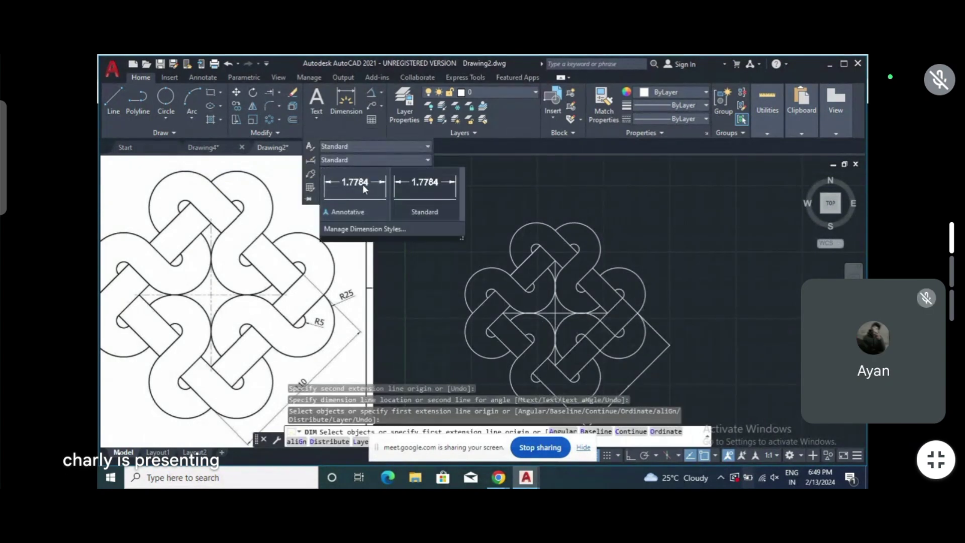
pyautogui.click(375, 232)
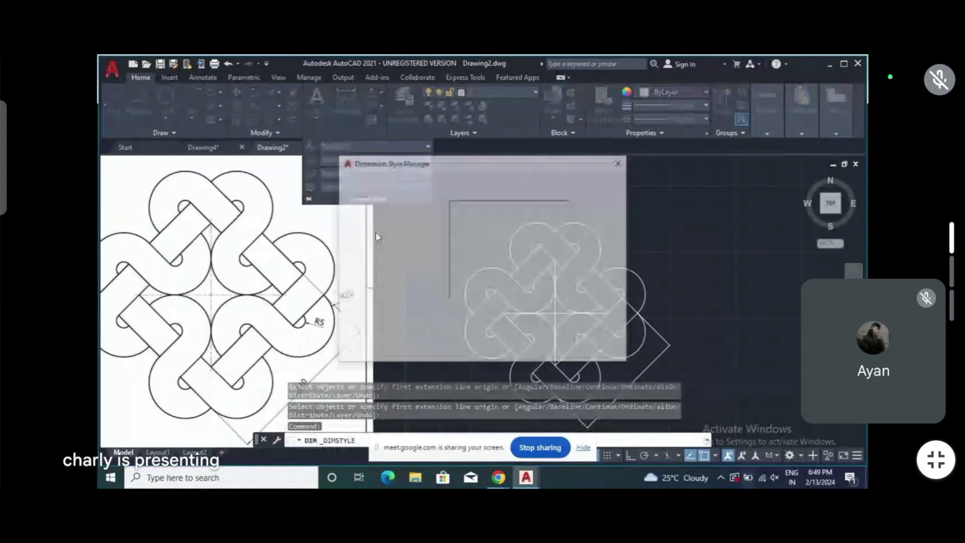
pyautogui.click(602, 242)
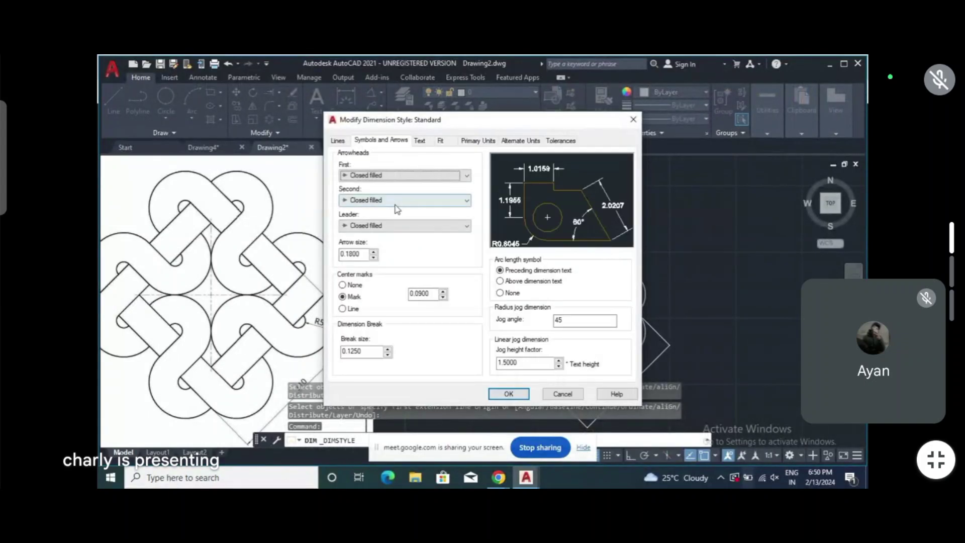
pyautogui.click(441, 142)
pyautogui.click(480, 142)
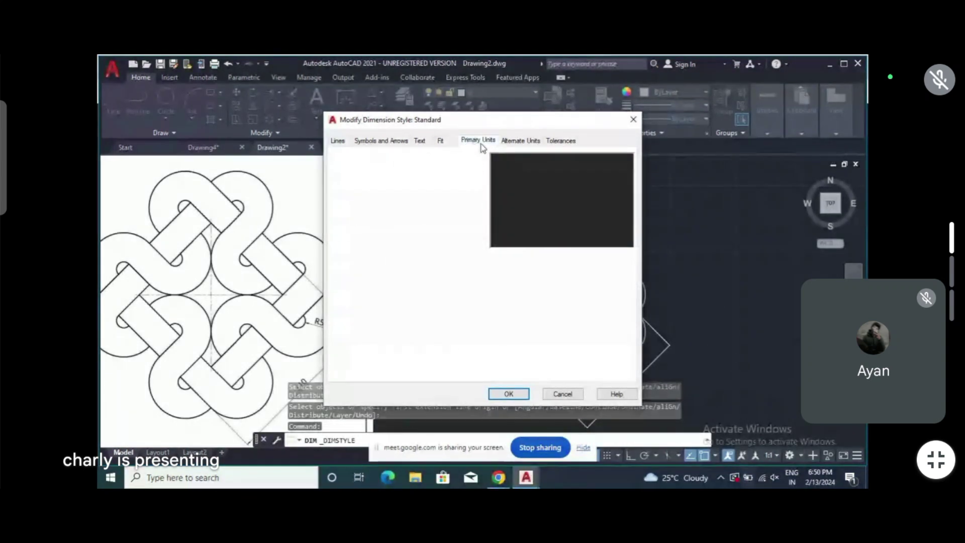
pyautogui.click(457, 181)
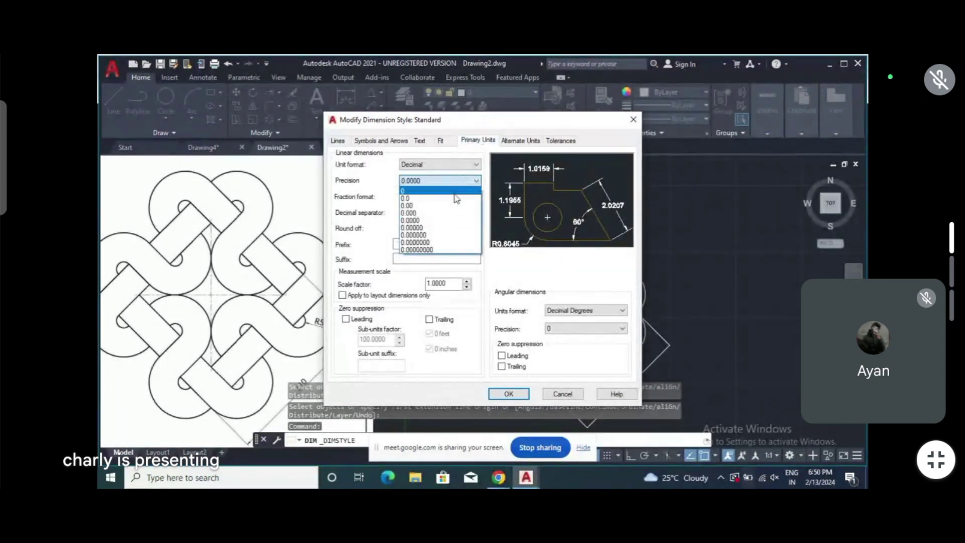
pyautogui.click(454, 192)
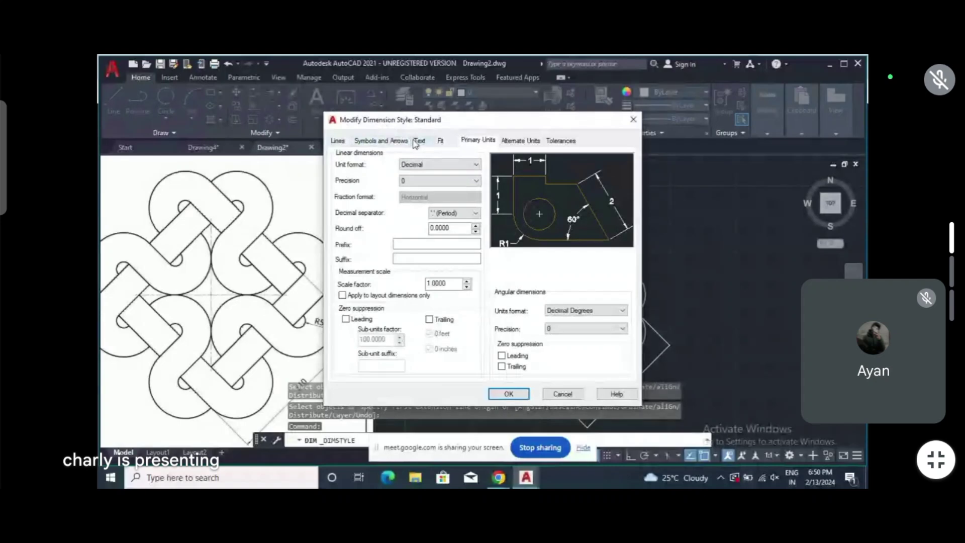
# Set the Standard dimension style's text height to 5, then apply the changes and close the Dimension Style Manager
pyautogui.click(417, 142)
pyautogui.doubleClick(455, 222)
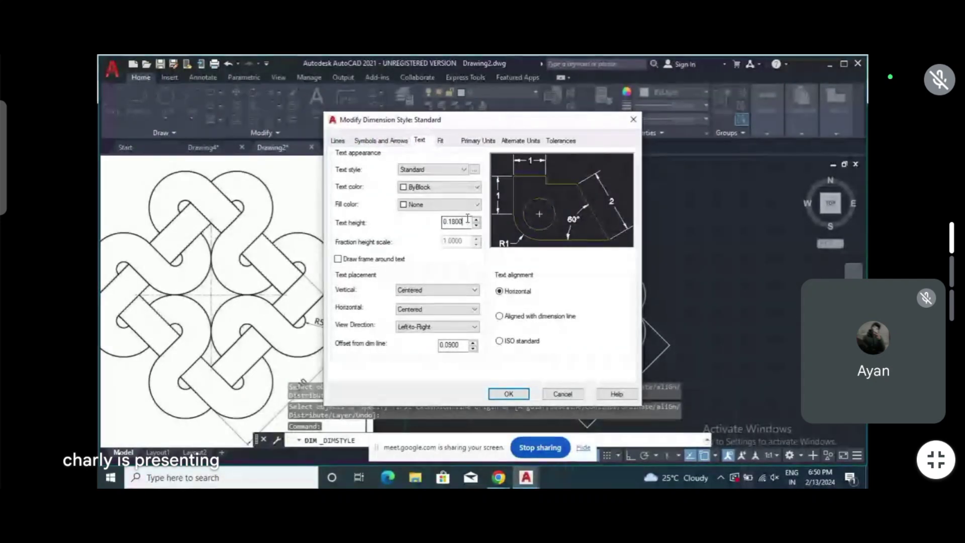
pyautogui.write('5')
pyautogui.click(390, 141)
pyautogui.click(419, 142)
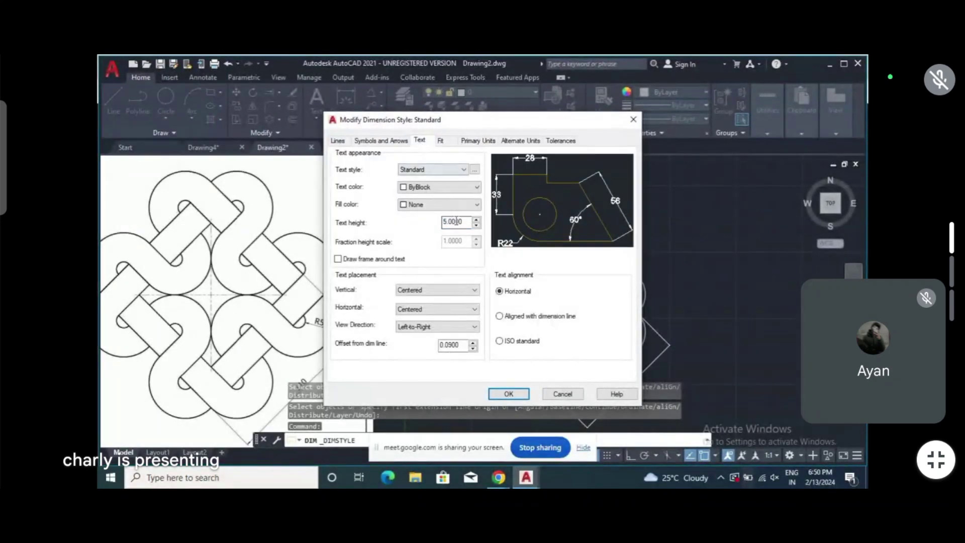
pyautogui.click(471, 142)
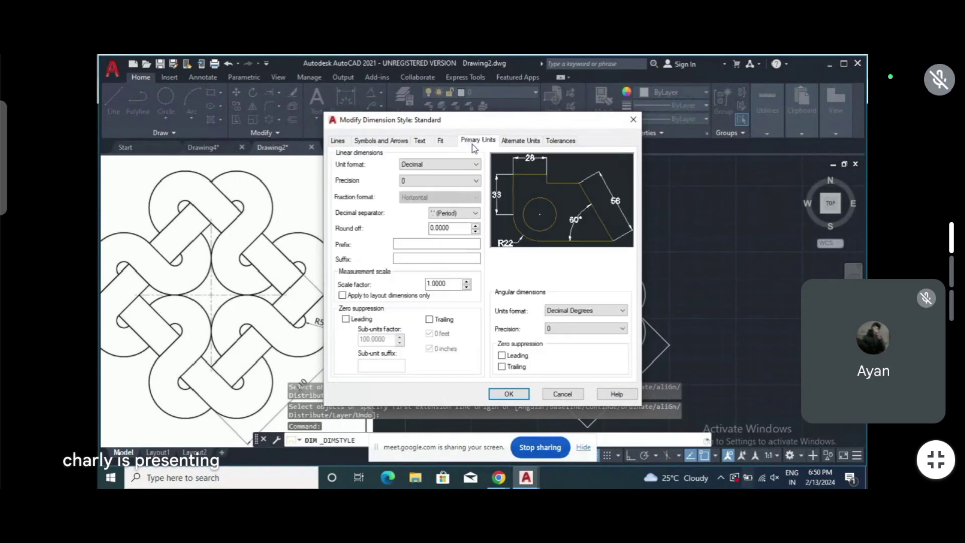
pyautogui.click(508, 394)
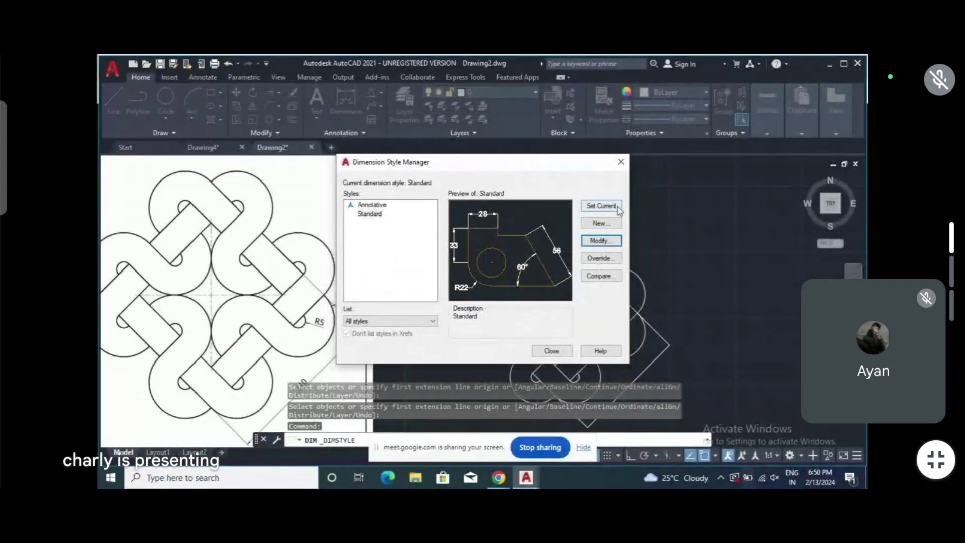
pyautogui.click(551, 351)
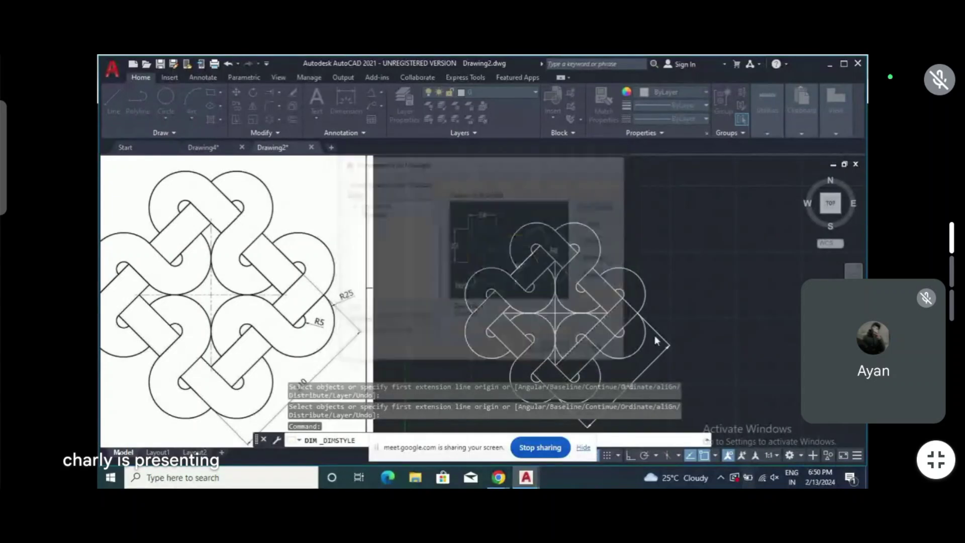
# Add radius dimensions to the large outer arc and the small inner arc of the lower-right lobe beside the 110 dimension
pyautogui.moveTo(650, 329); pyautogui.dragTo(646, 294, button='middle')
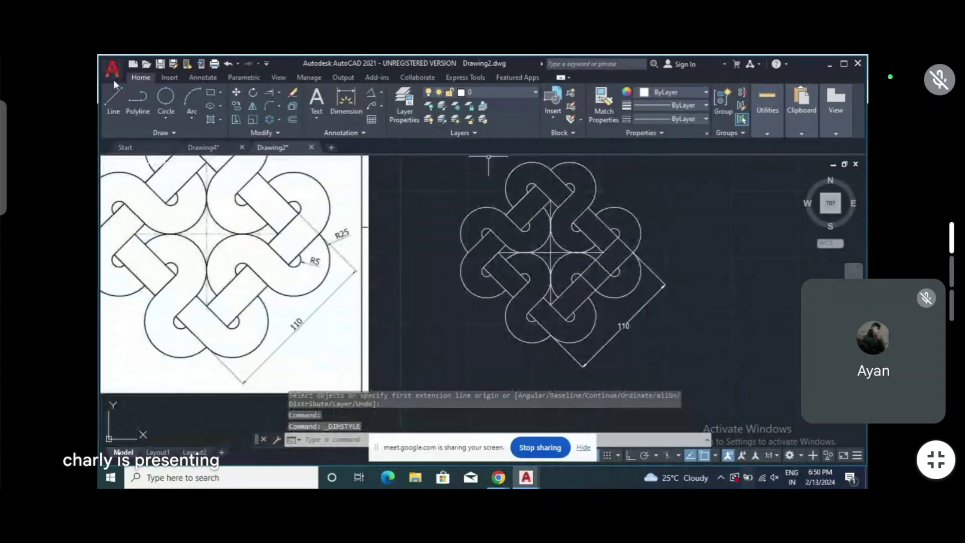
pyautogui.click(379, 92)
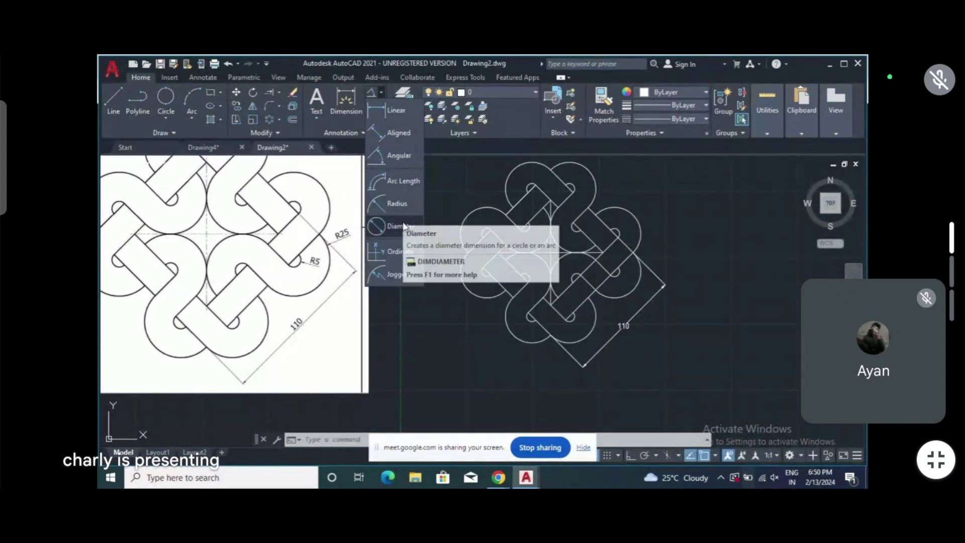
pyautogui.click(396, 203)
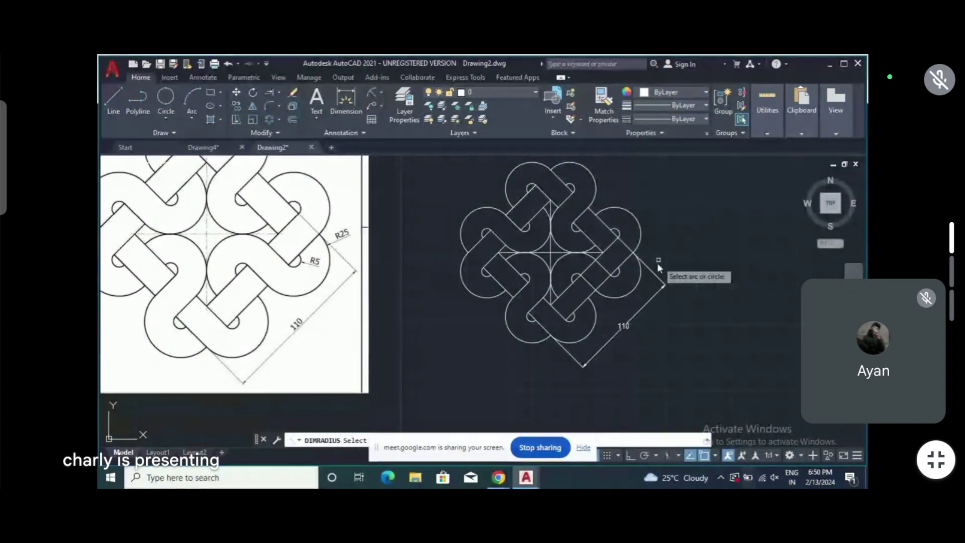
pyautogui.click(639, 276)
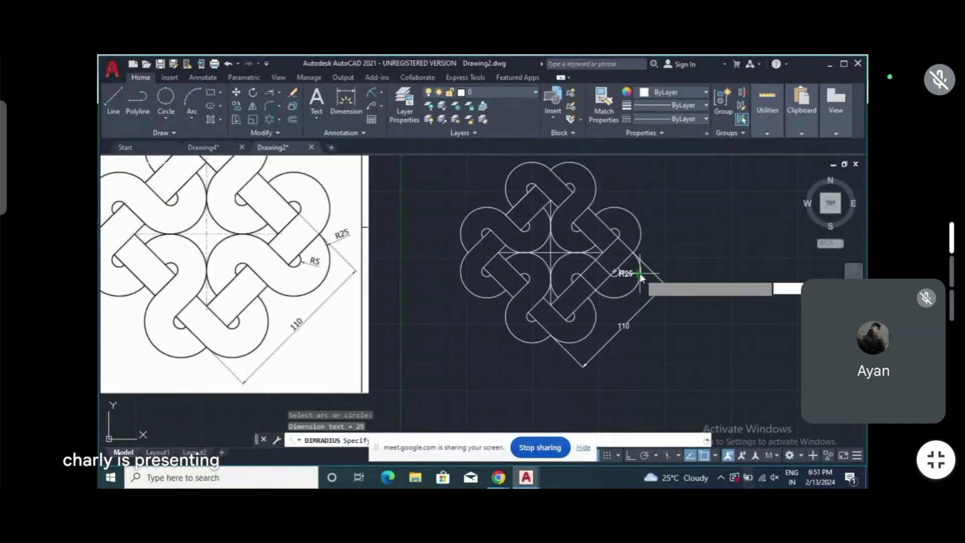
pyautogui.click(666, 256)
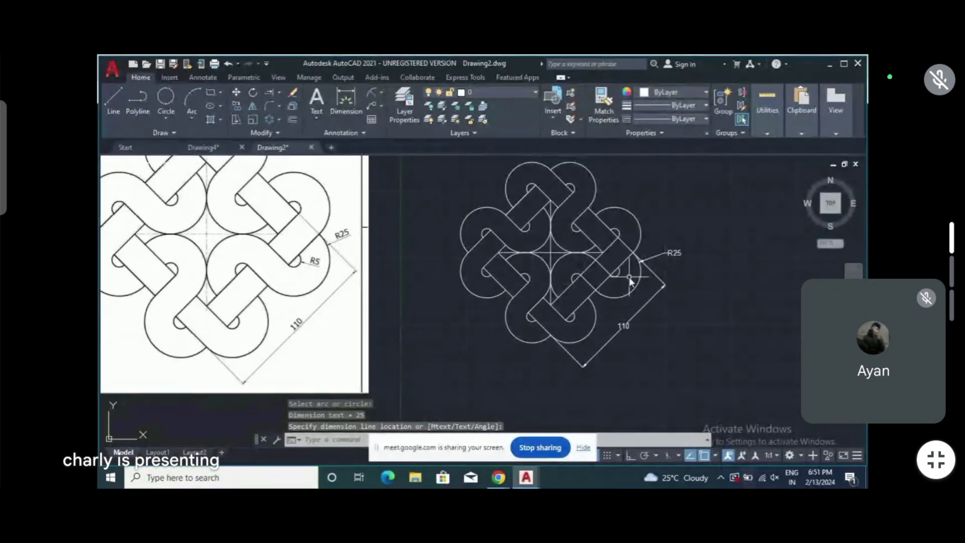
pyautogui.press('Return')
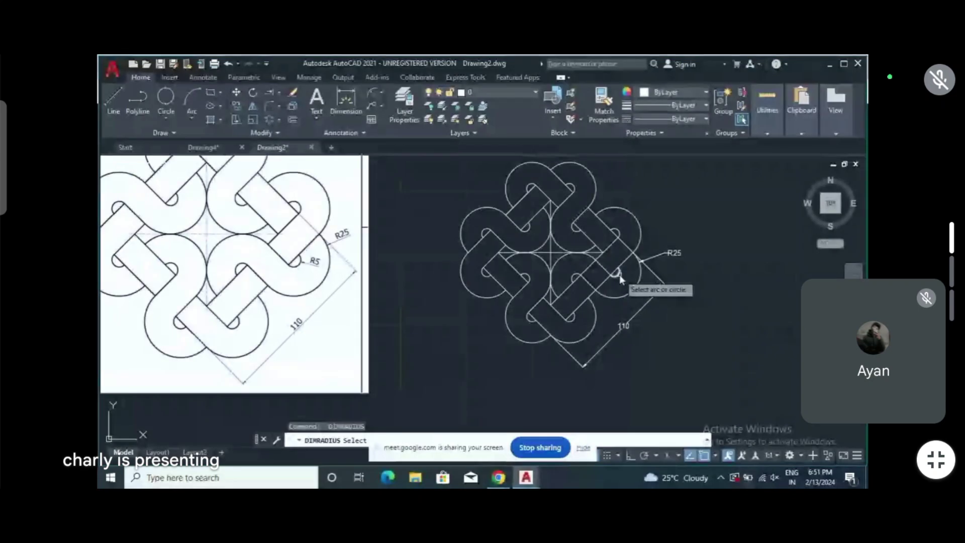
pyautogui.click(619, 274)
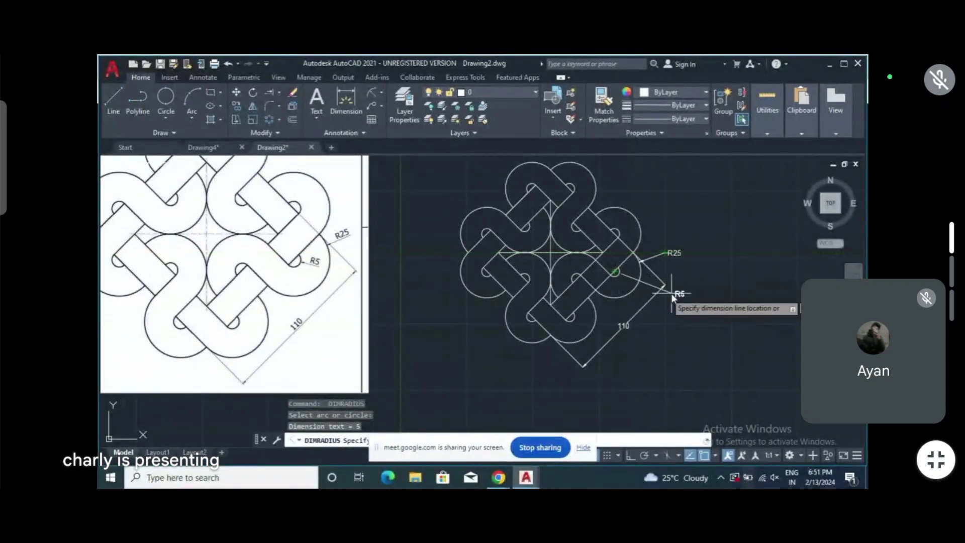